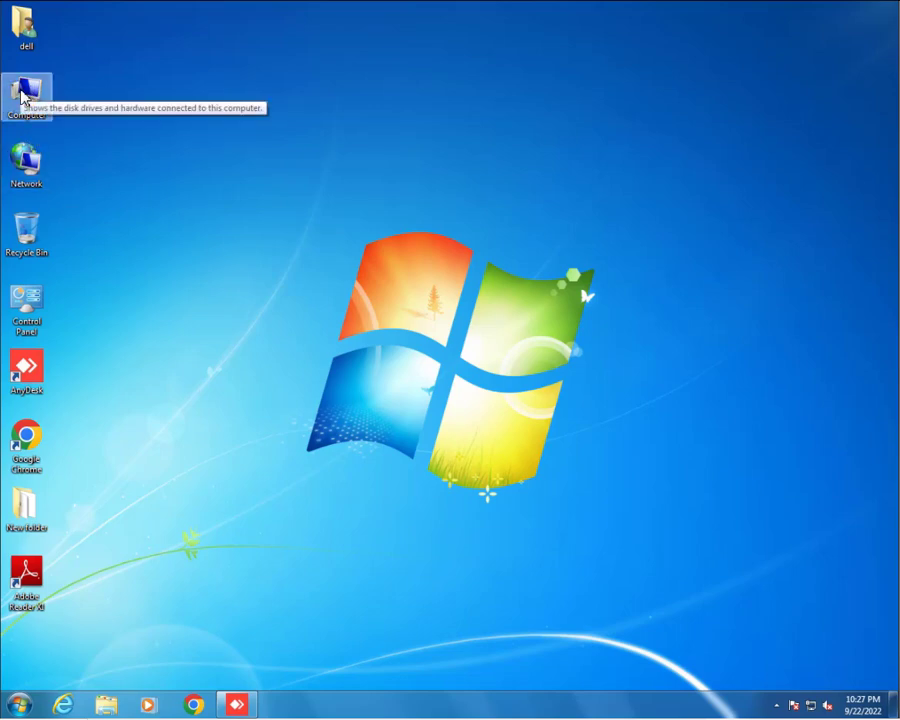
Check Local Disk (D:)'s Previous Versions tab and confirm none exist, then close without changes.
{"action": "double_click", "coordinate": [22, 95]}
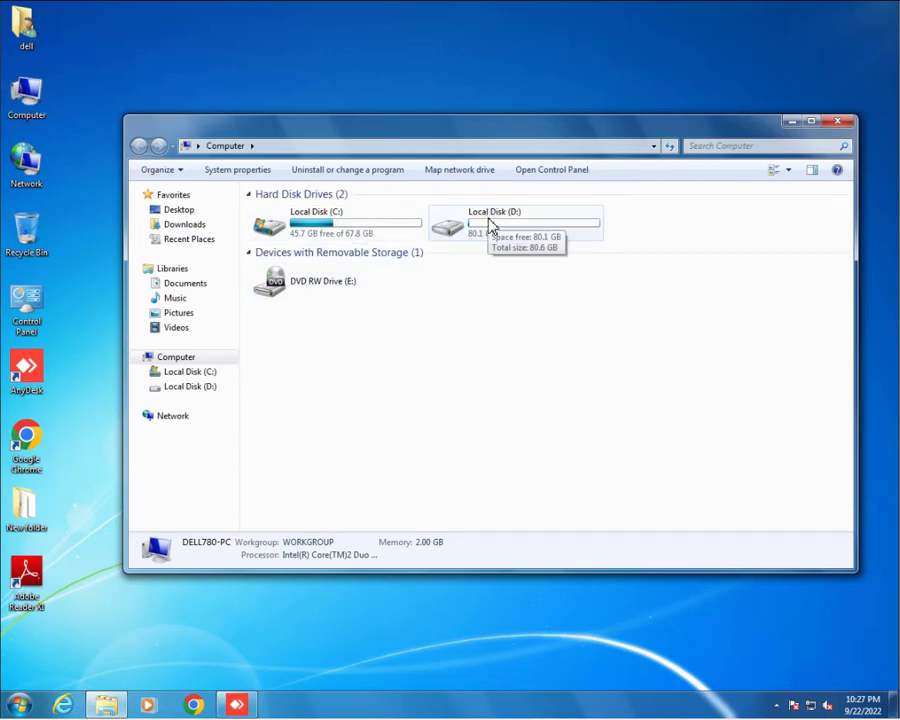
{"action": "left_click_drag", "start_coordinate": [351, 138], "coordinate": [290, 117]}
{"action": "left_click", "coordinate": [436, 210]}
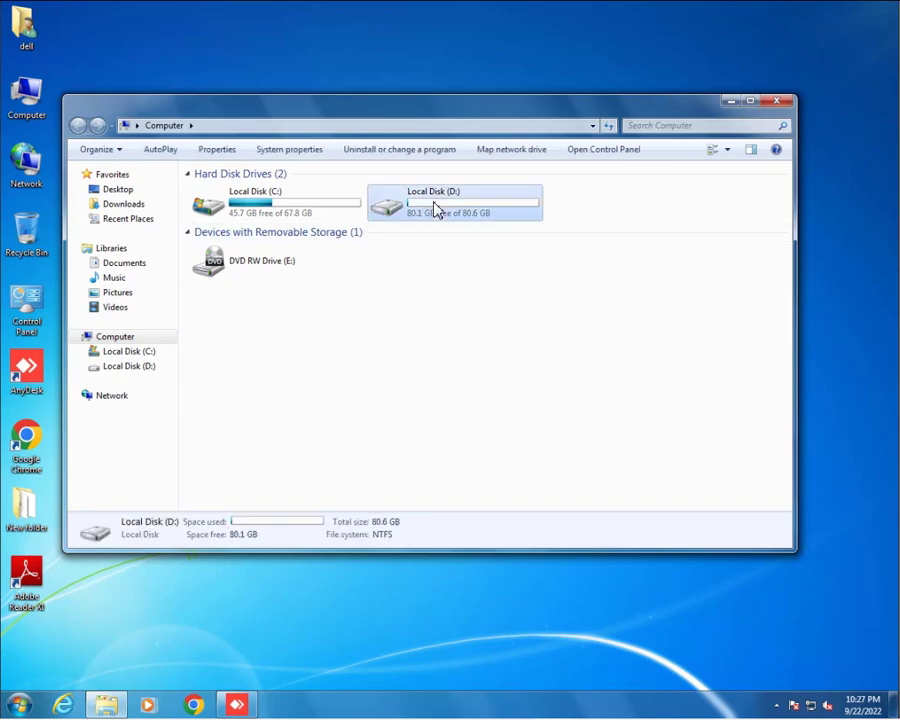
{"action": "right_click", "coordinate": [436, 210]}
{"action": "left_click", "coordinate": [488, 456]}
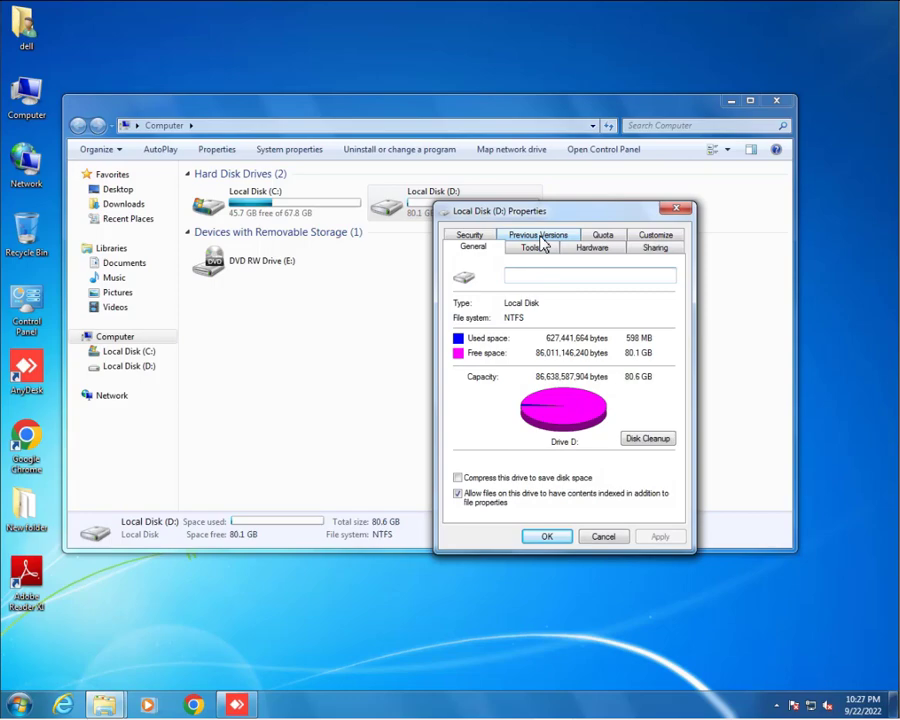
{"action": "left_click", "coordinate": [540, 240]}
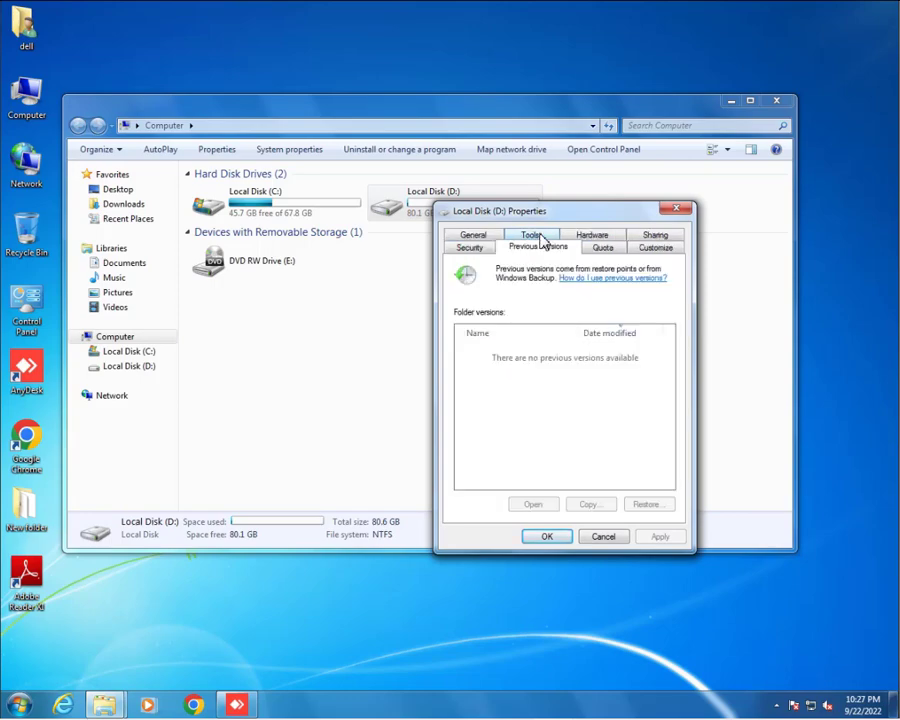
{"action": "left_click", "coordinate": [603, 537]}
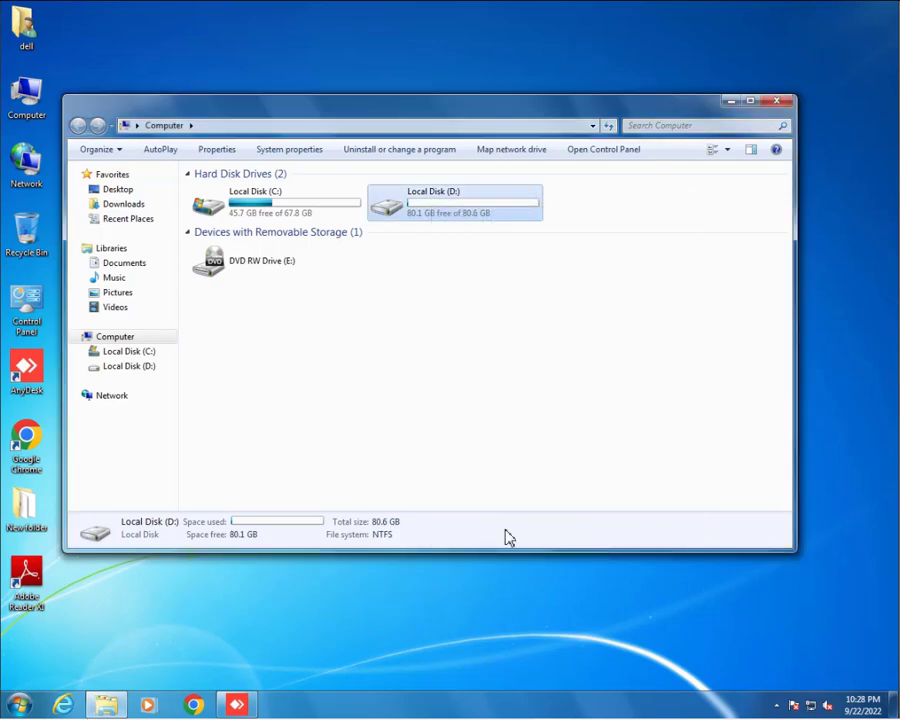
Maximize the Computer window, then minimize it to reveal the desktop.
{"action": "left_click_drag", "start_coordinate": [282, 113], "coordinate": [282, 133]}
{"action": "double_click", "coordinate": [282, 133]}
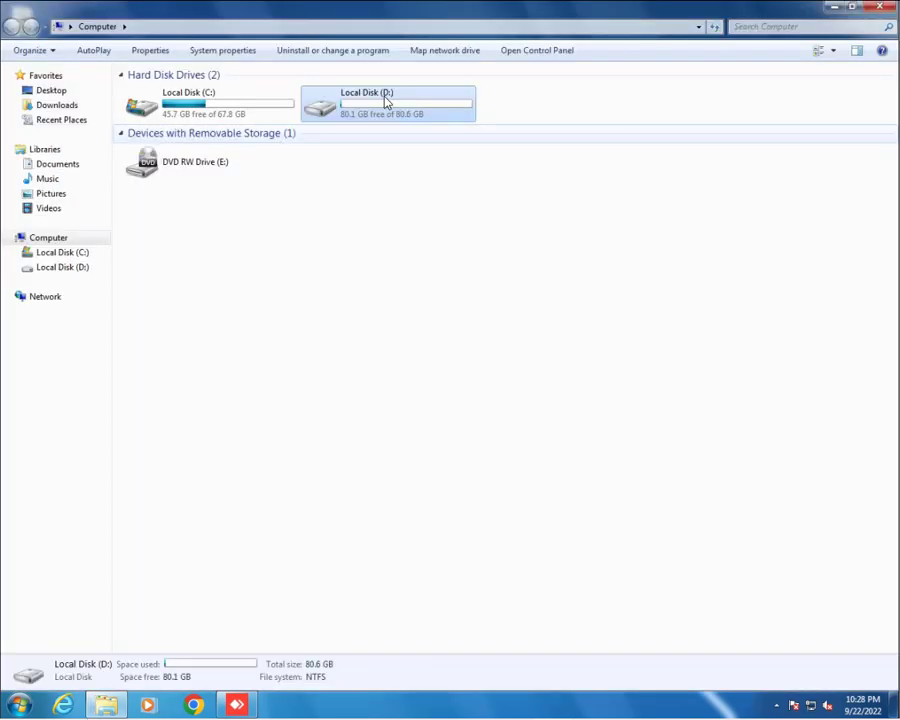
{"action": "left_click", "coordinate": [833, 8]}
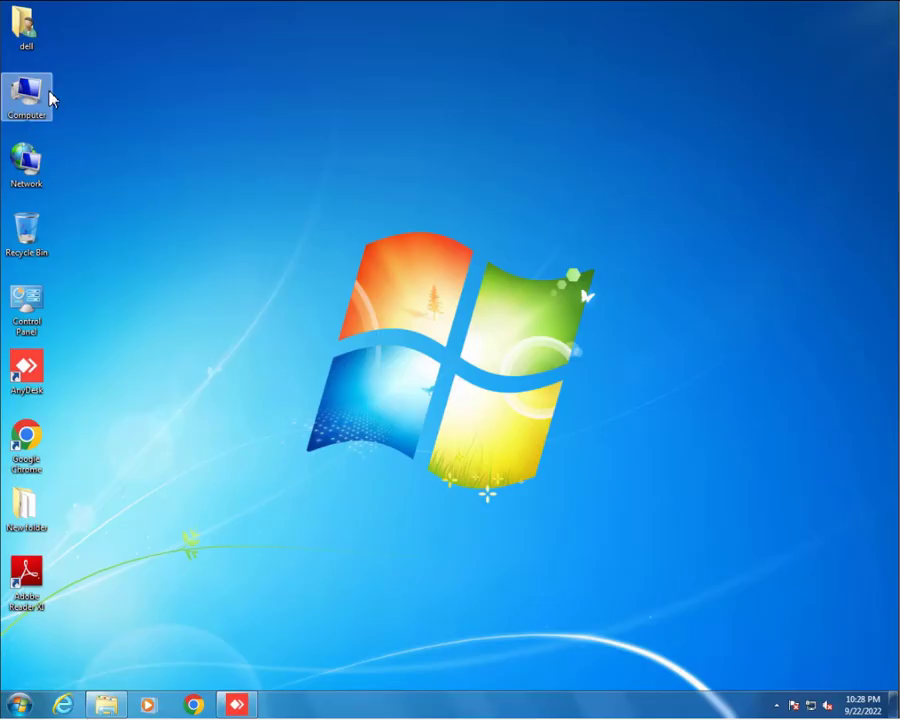
Open System properties from the Computer icon and go to the System protection settings.
{"action": "right_click", "coordinate": [23, 91]}
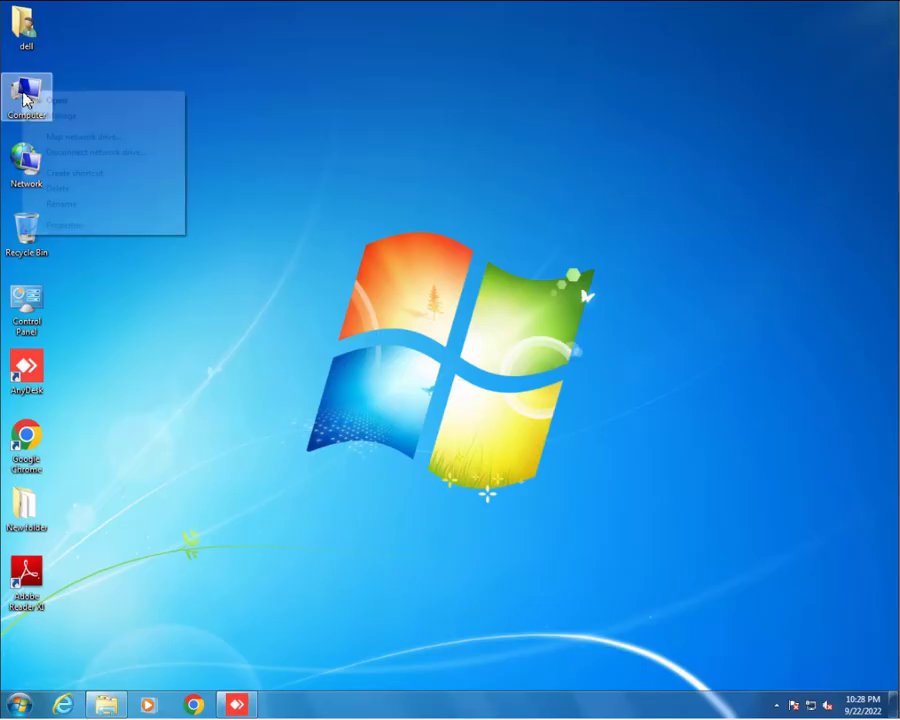
{"action": "left_click", "coordinate": [70, 226]}
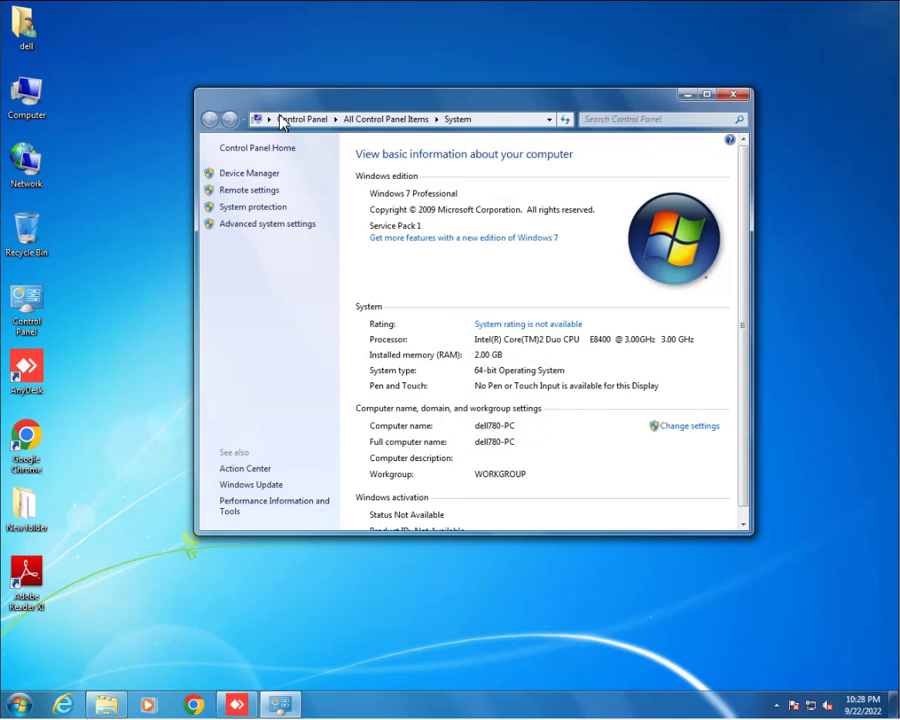
{"action": "double_click", "coordinate": [281, 106]}
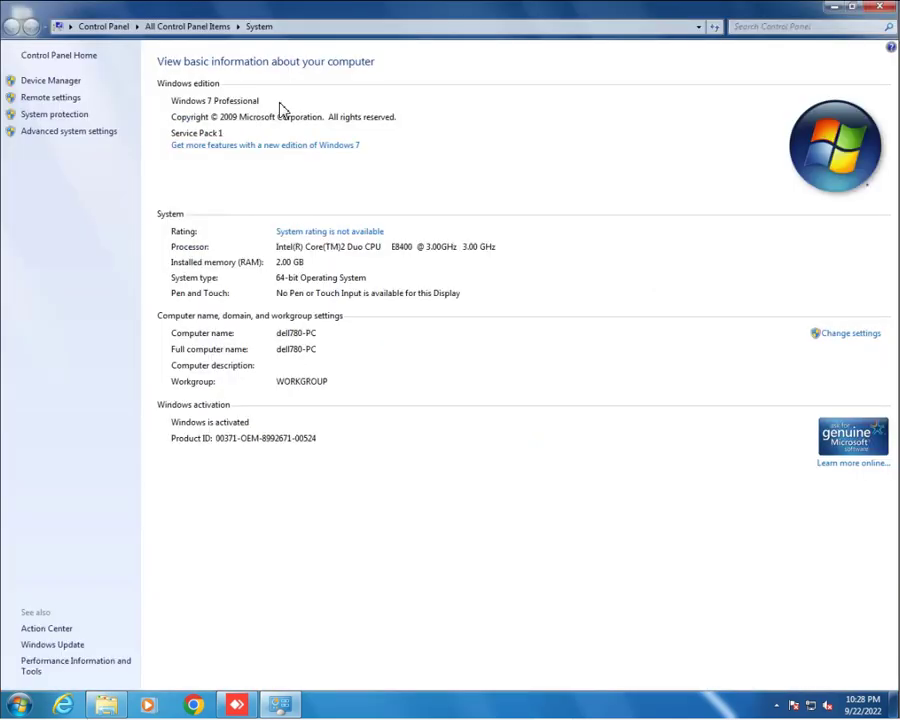
{"action": "left_click", "coordinate": [50, 115]}
{"action": "left_click_drag", "start_coordinate": [172, 38], "coordinate": [412, 195]}
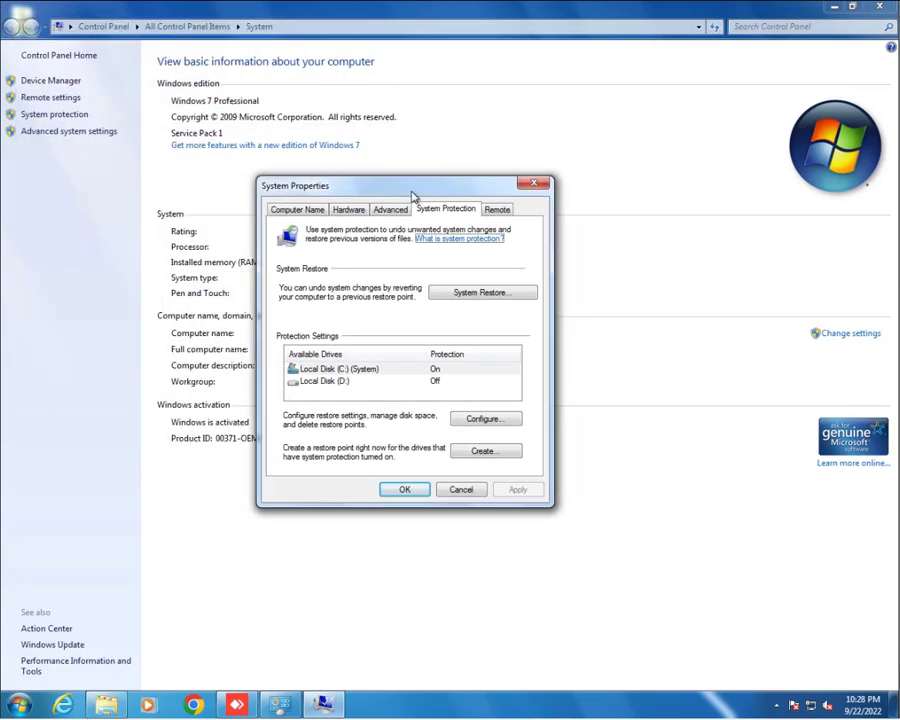
Select Local Disk (D:) in the Protection Settings list.
{"action": "left_click", "coordinate": [343, 384]}
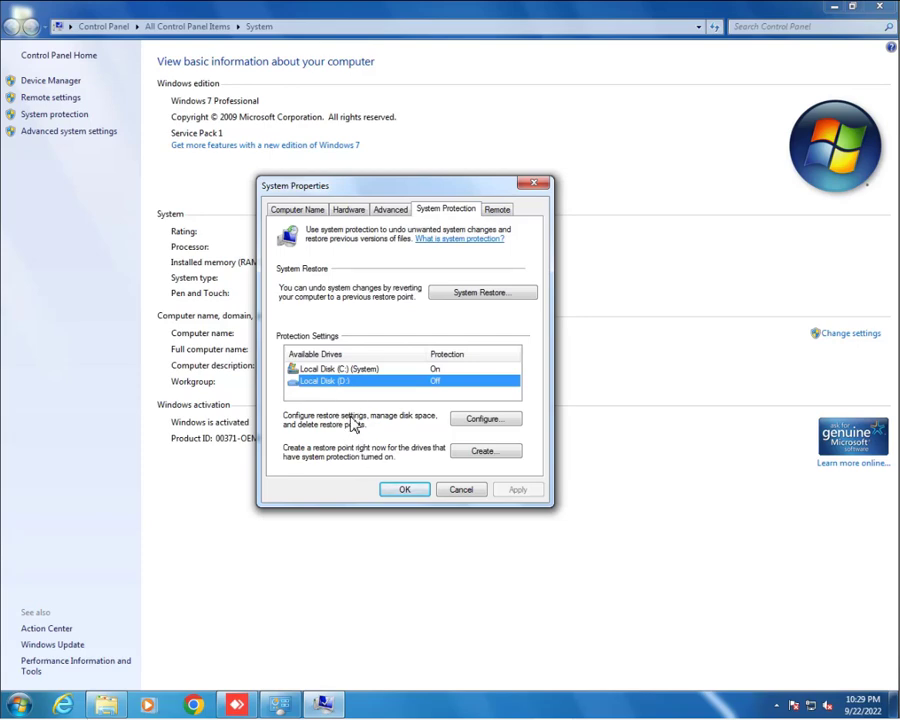
Turn on protection for D: with 'Only restore previous versions of files' and apply it.
{"action": "left_click", "coordinate": [486, 427]}
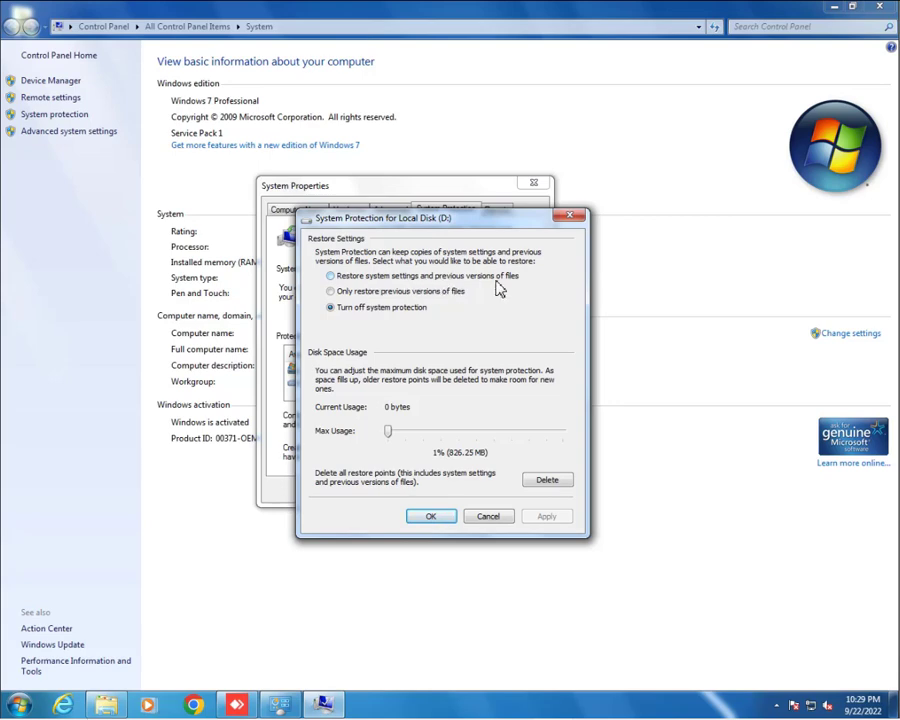
{"action": "left_click_drag", "start_coordinate": [470, 222], "coordinate": [687, 195]}
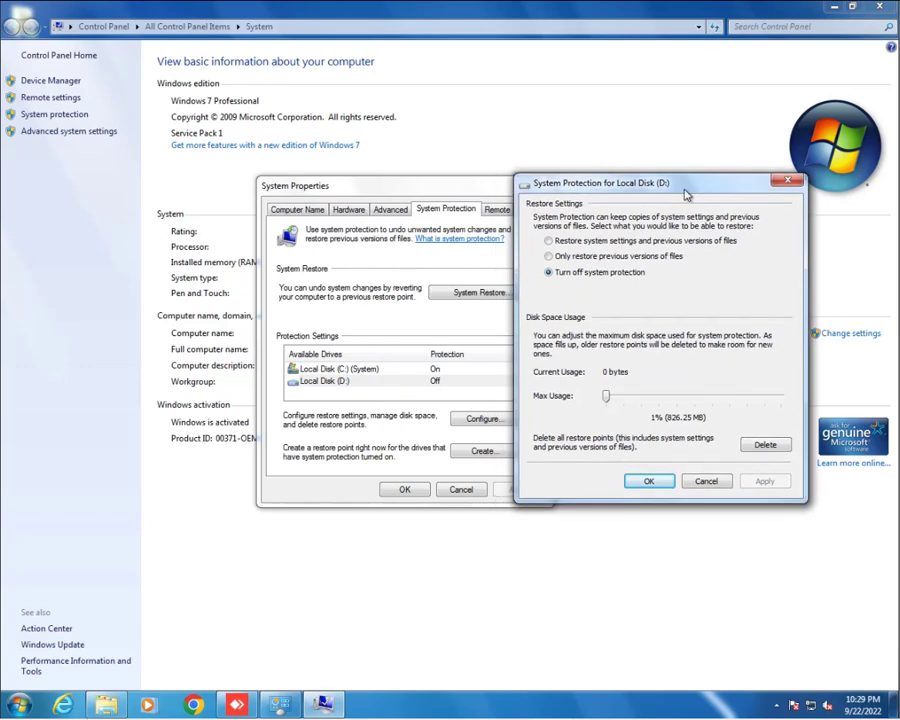
{"action": "left_click", "coordinate": [554, 260]}
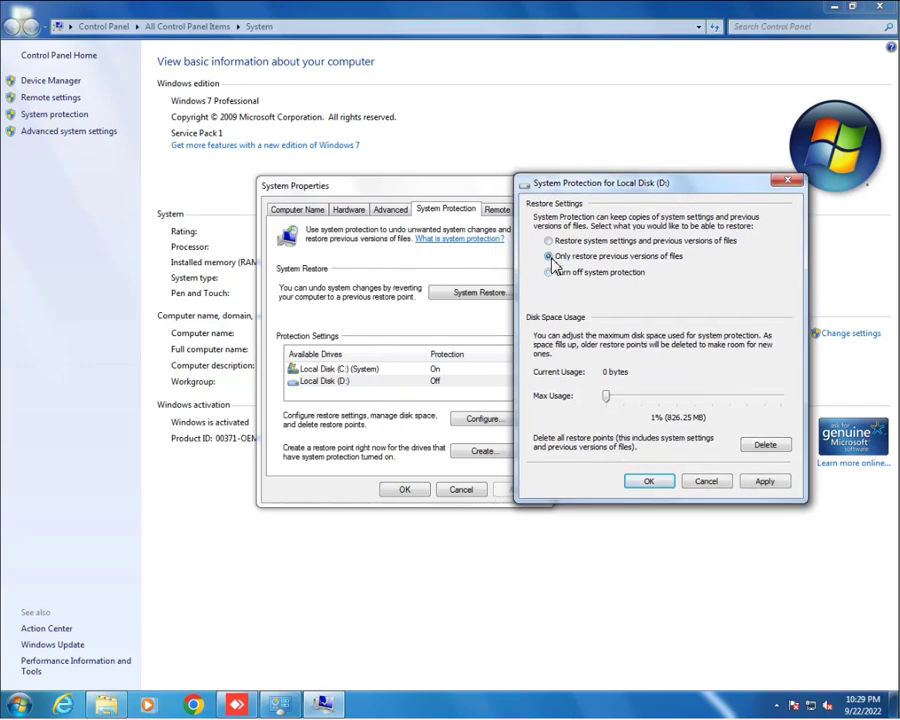
{"action": "left_click_drag", "start_coordinate": [661, 190], "coordinate": [690, 186]}
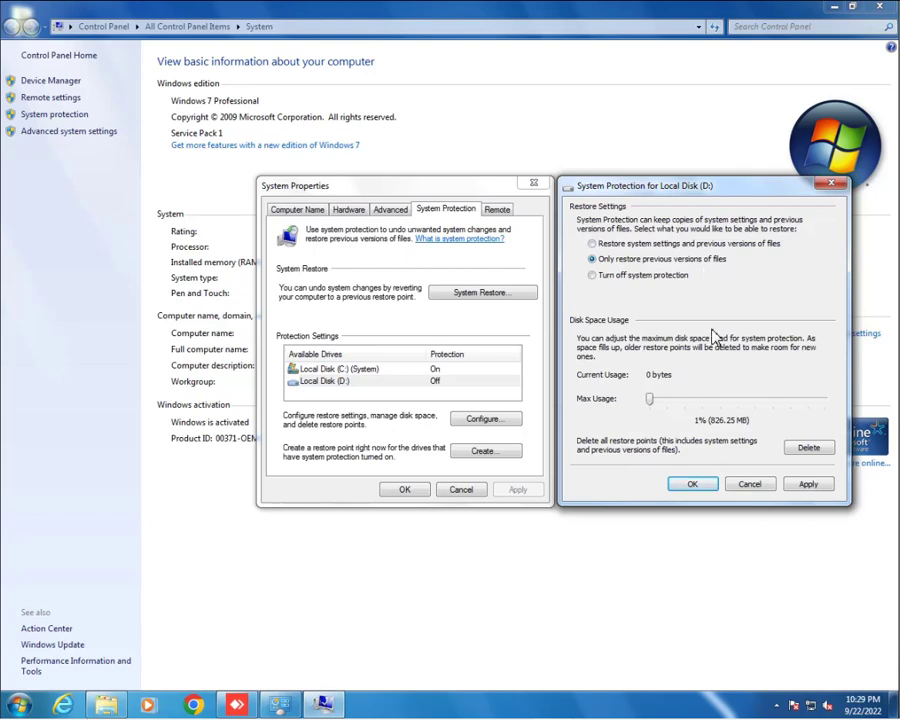
{"action": "left_click", "coordinate": [808, 485]}
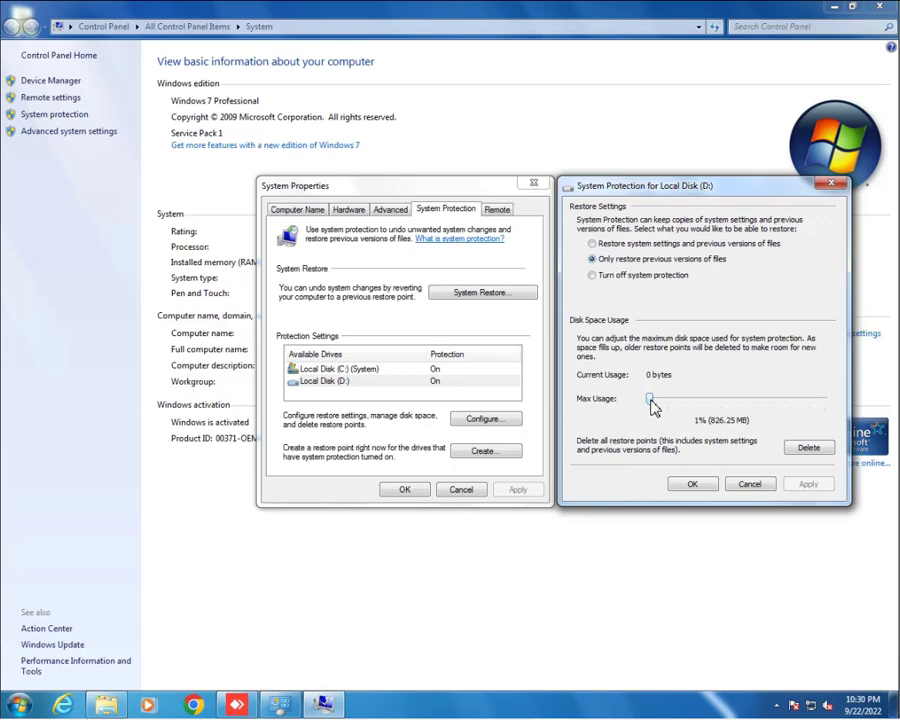
Set D:'s maximum restore point usage to 10% (8.07 GB), apply, and close System Properties.
{"action": "left_click_drag", "start_coordinate": [652, 401], "coordinate": [669, 408]}
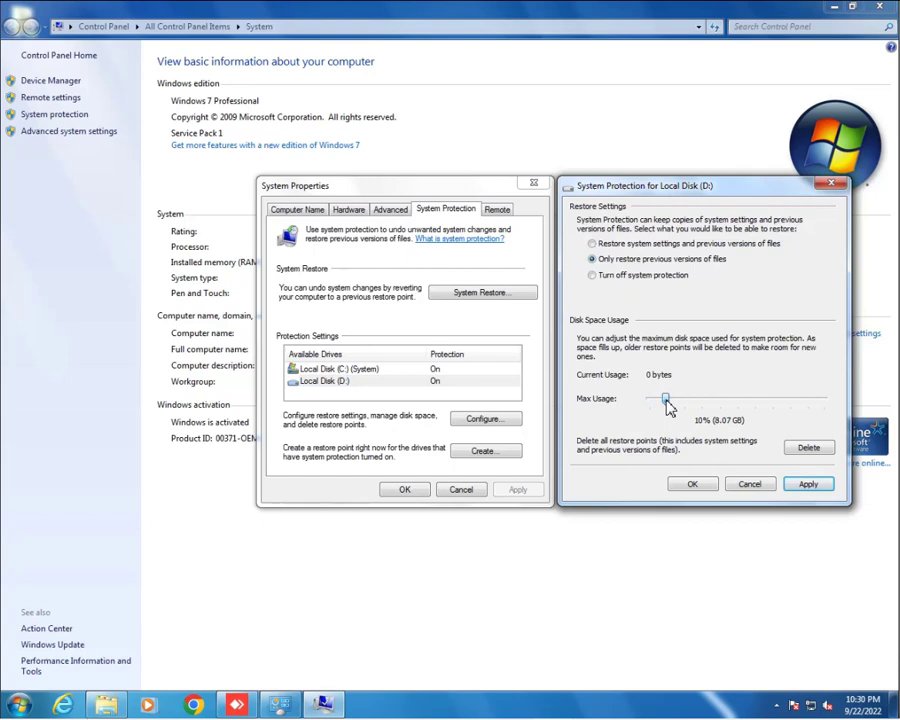
{"action": "left_click_drag", "start_coordinate": [667, 399], "coordinate": [673, 400]}
{"action": "left_click_drag", "start_coordinate": [671, 399], "coordinate": [668, 400]}
{"action": "left_click_drag", "start_coordinate": [668, 400], "coordinate": [666, 400]}
{"action": "left_click", "coordinate": [808, 484]}
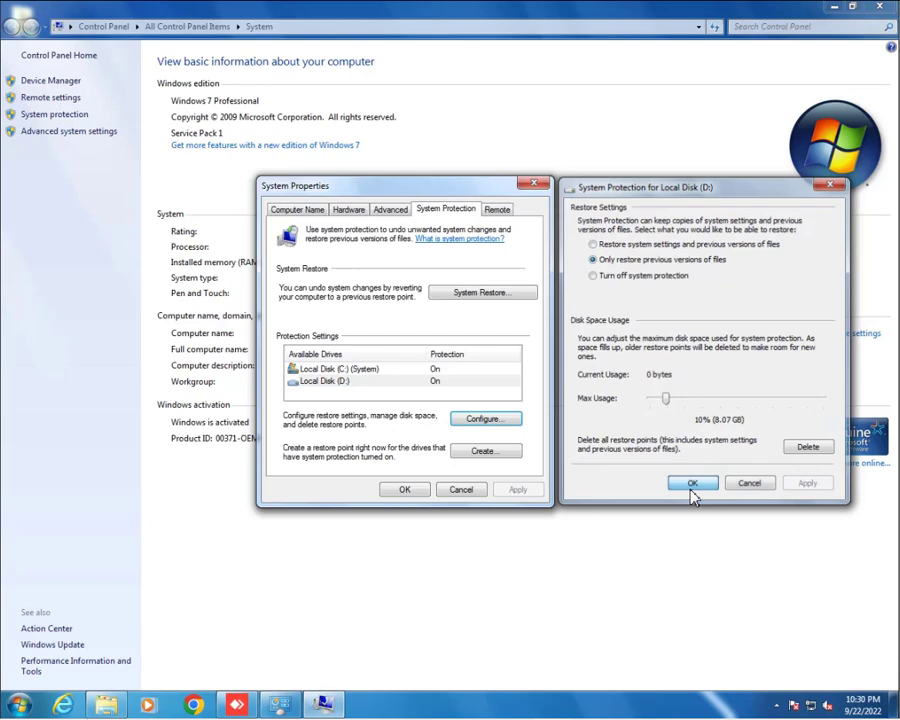
{"action": "left_click", "coordinate": [692, 486]}
{"action": "left_click", "coordinate": [404, 489]}
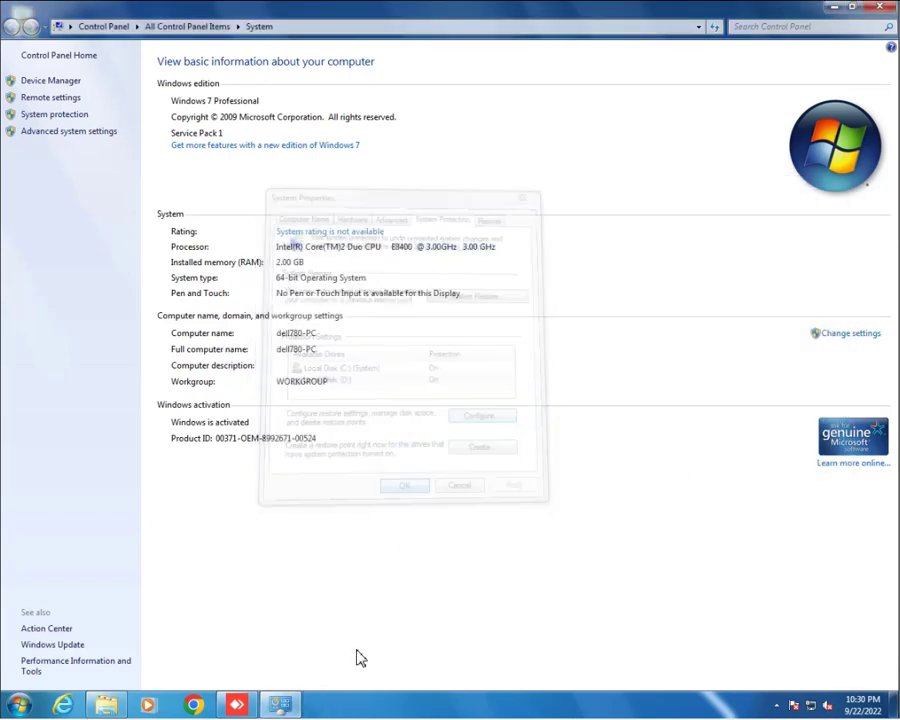
{"action": "left_click", "coordinate": [108, 707]}
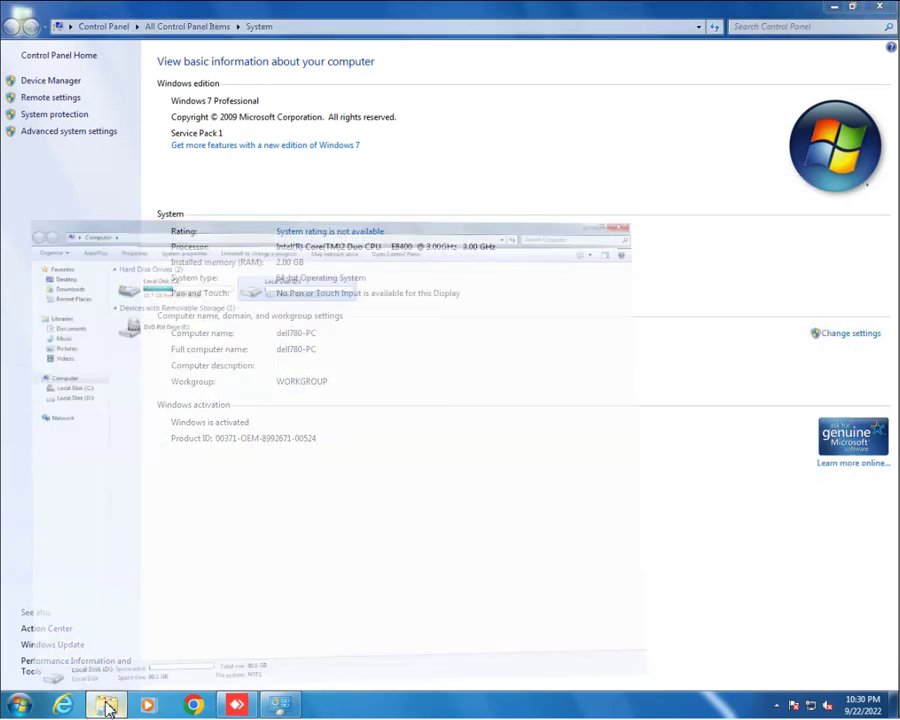
{"action": "left_click", "coordinate": [330, 280]}
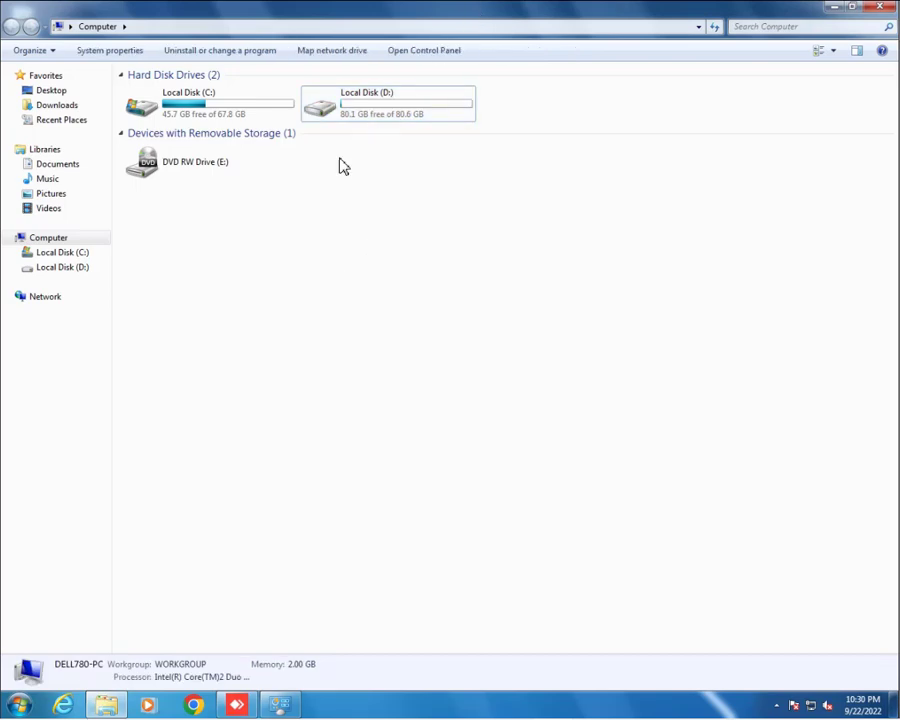
{"action": "right_click", "coordinate": [324, 196]}
{"action": "left_click", "coordinate": [352, 250]}
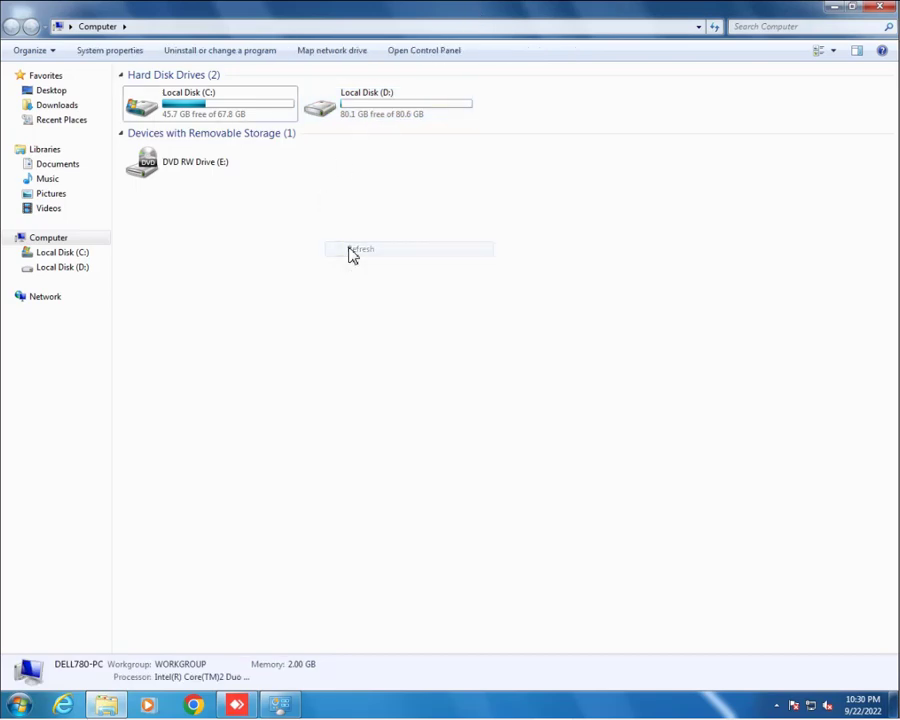
{"action": "left_click", "coordinate": [336, 88], "text": "shift"}
{"action": "right_click", "coordinate": [336, 86]}
{"action": "right_click", "coordinate": [328, 110]}
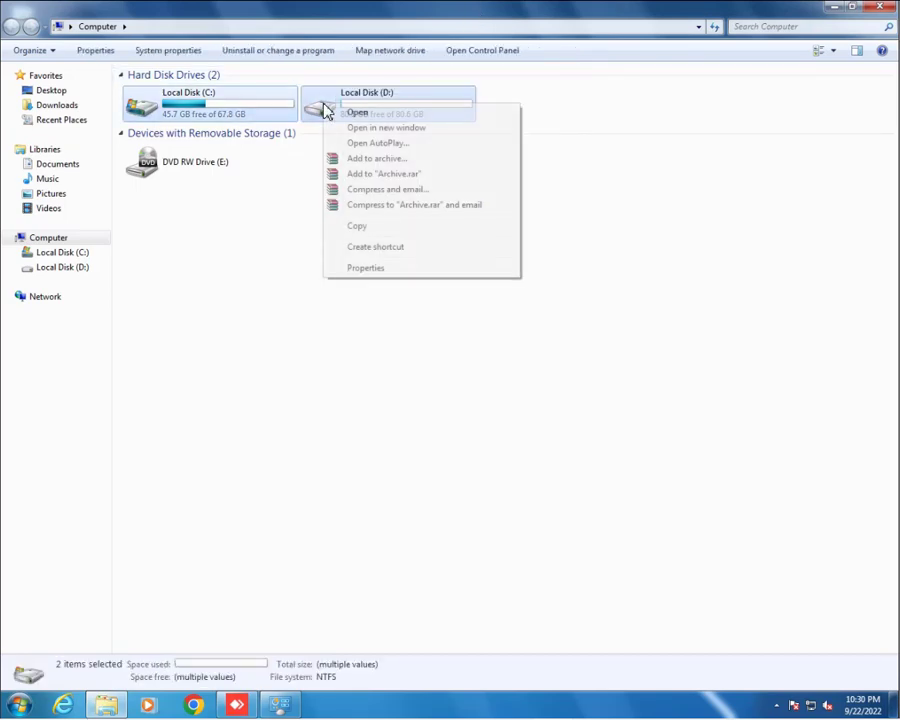
{"action": "left_click", "coordinate": [368, 270]}
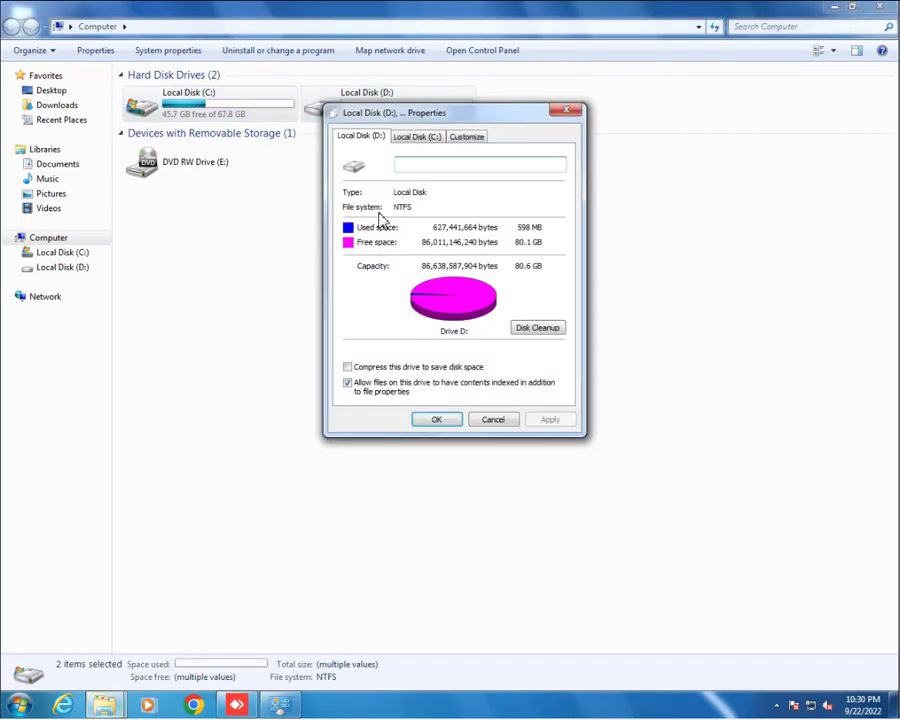
{"action": "left_click_drag", "start_coordinate": [405, 127], "coordinate": [380, 160]}
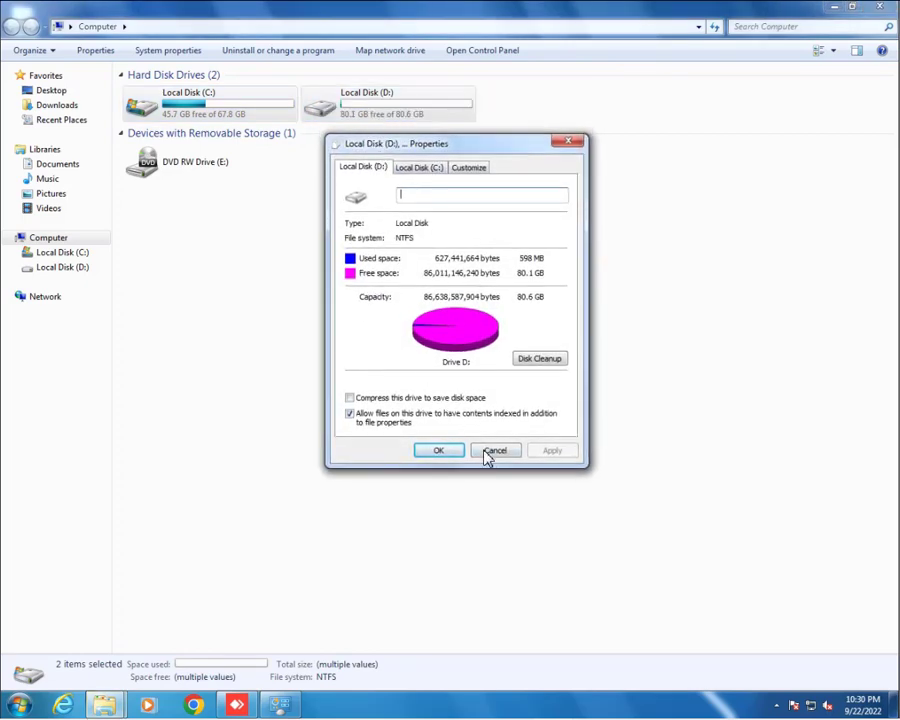
{"action": "left_click", "coordinate": [492, 452]}
{"action": "left_click", "coordinate": [356, 113]}
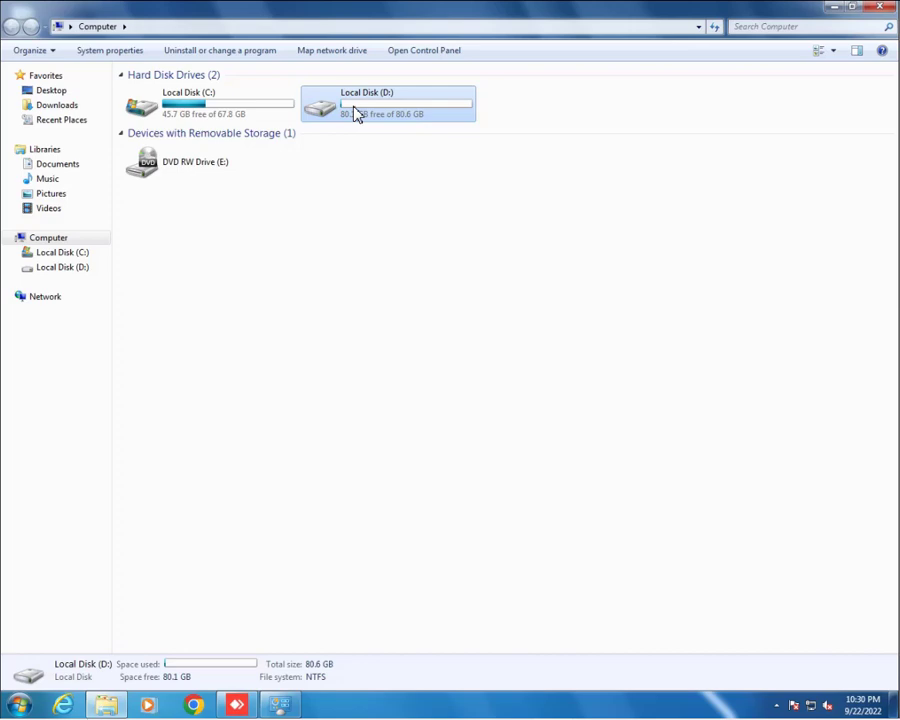
{"action": "right_click", "coordinate": [356, 113]}
{"action": "left_click", "coordinate": [426, 362]}
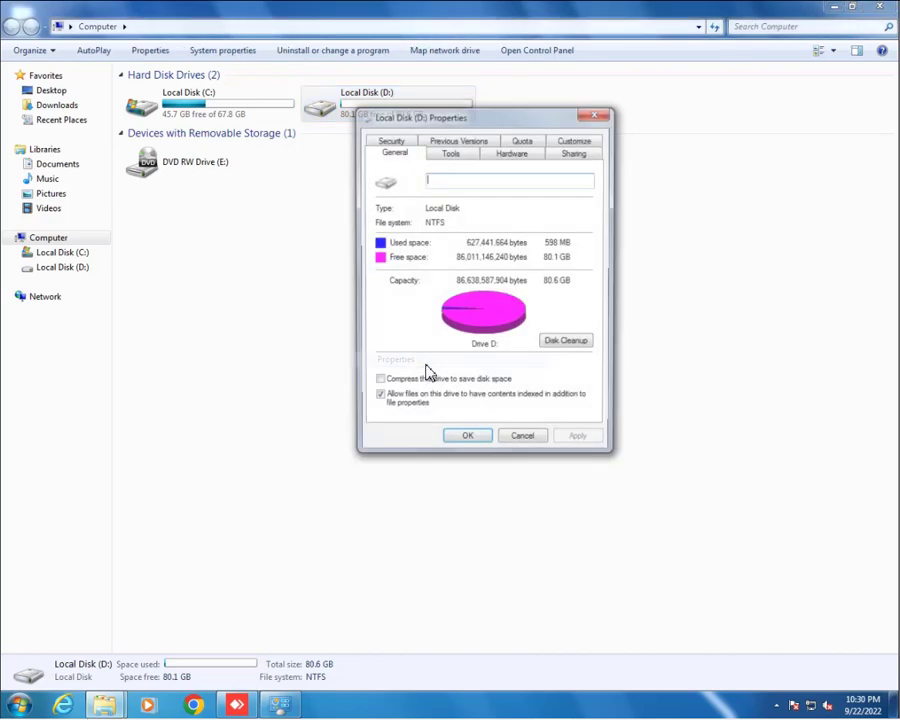
{"action": "left_click", "coordinate": [453, 145]}
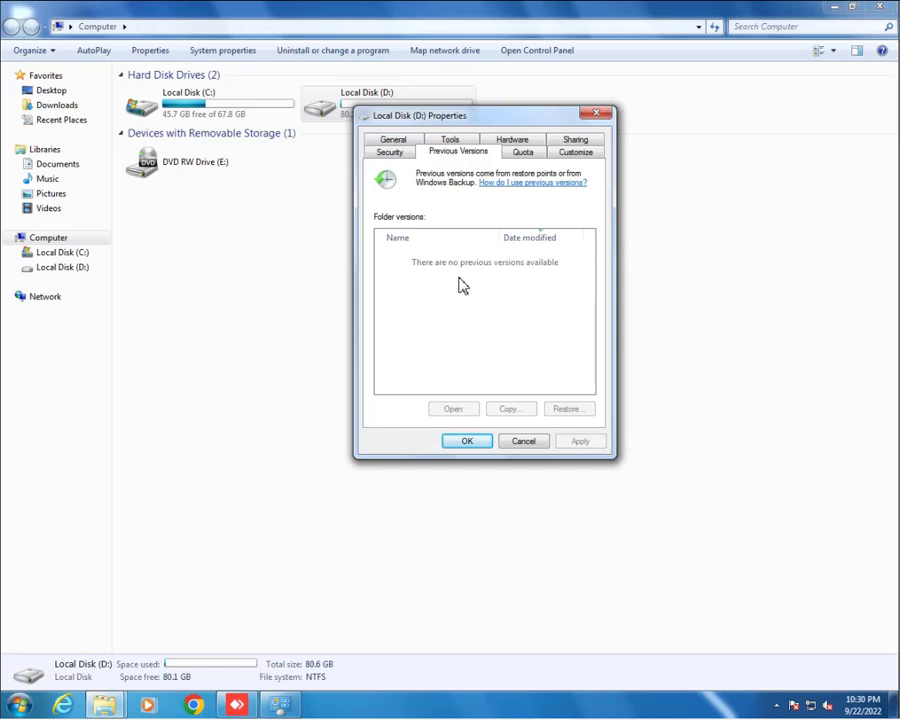
{"action": "left_click", "coordinate": [520, 445]}
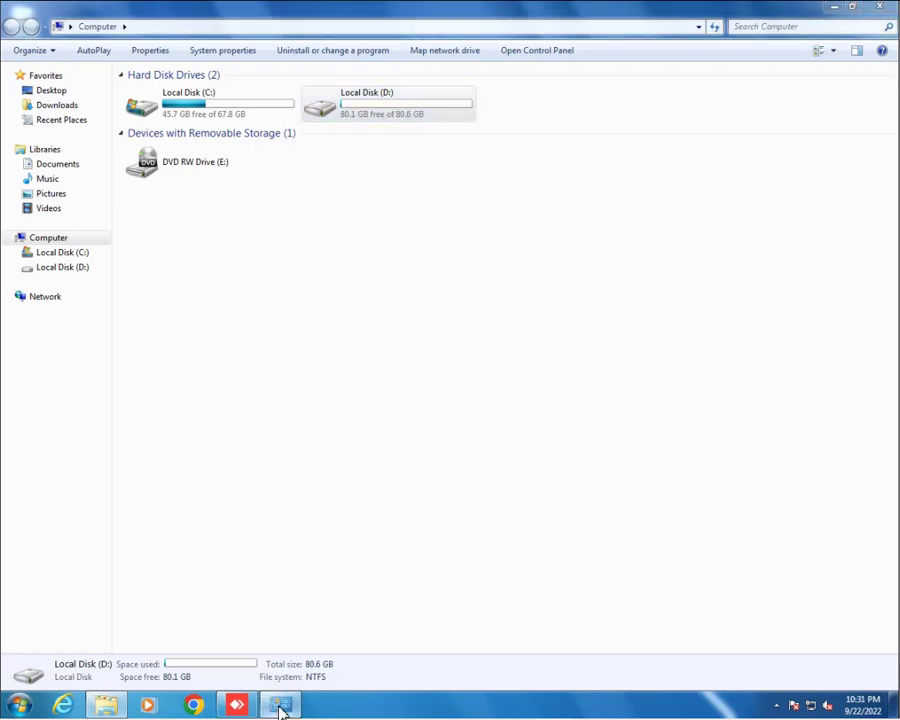
Reopen the System Protection settings from the System window.
{"action": "left_click", "coordinate": [281, 707]}
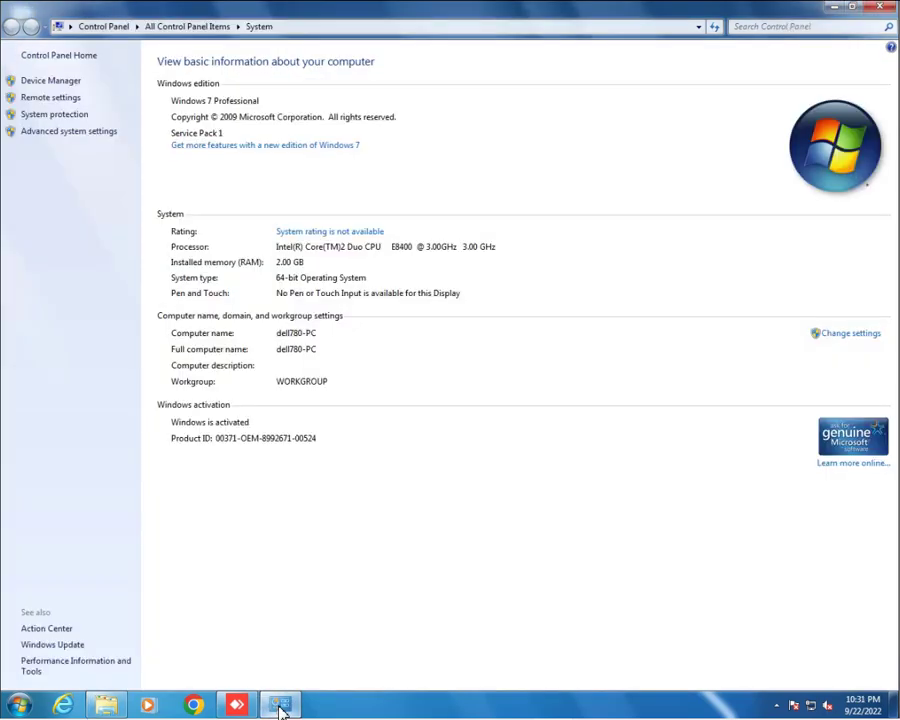
{"action": "left_click", "coordinate": [57, 119]}
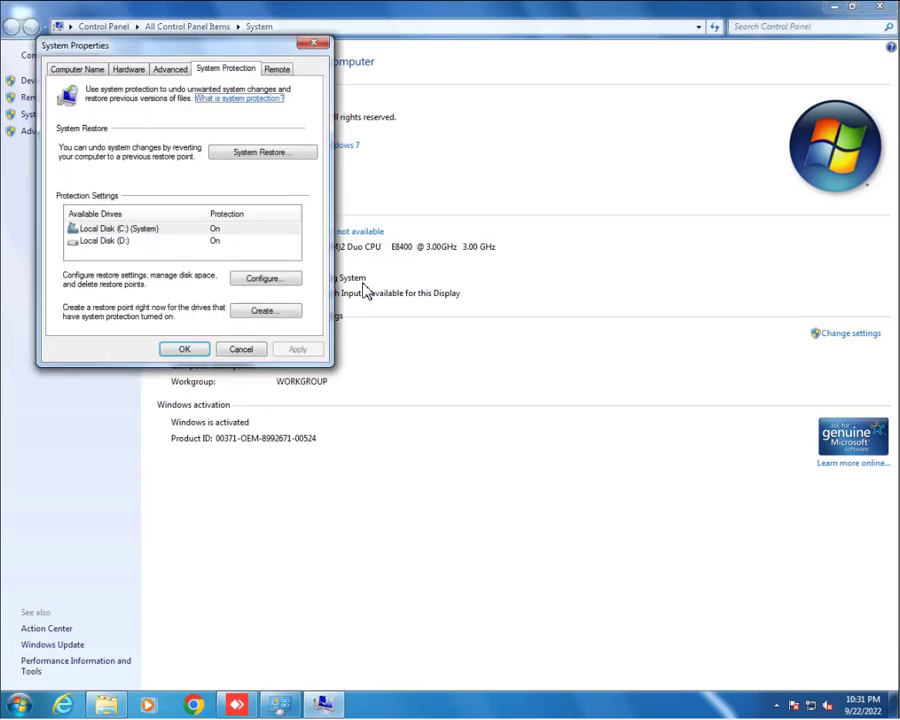
{"action": "left_click_drag", "start_coordinate": [178, 52], "coordinate": [408, 204]}
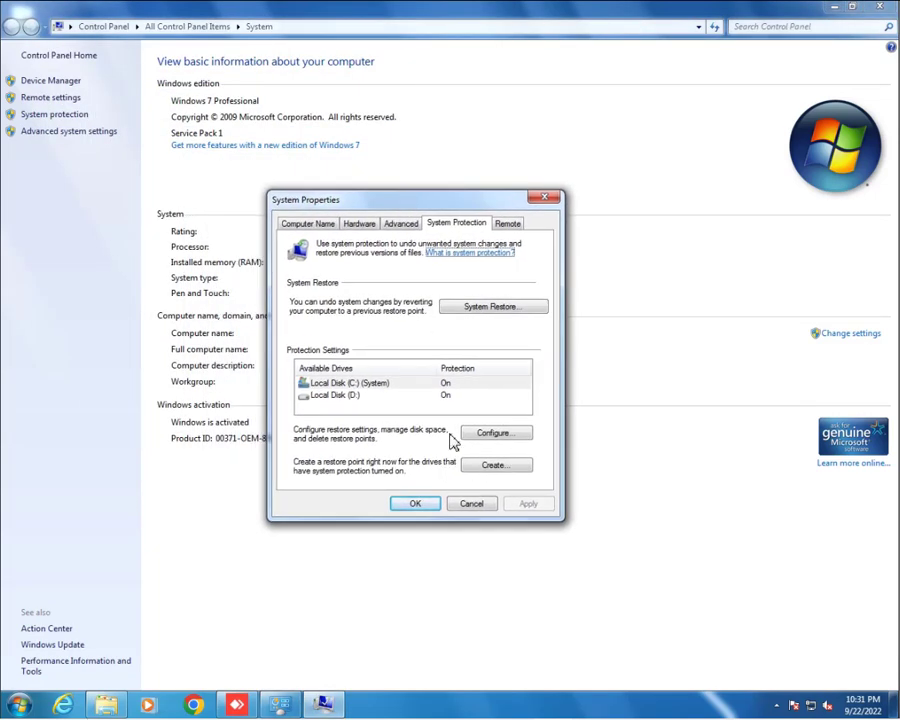
Create a restore point described '22', dismiss the success message, and close System Properties.
{"action": "left_click", "coordinate": [497, 466]}
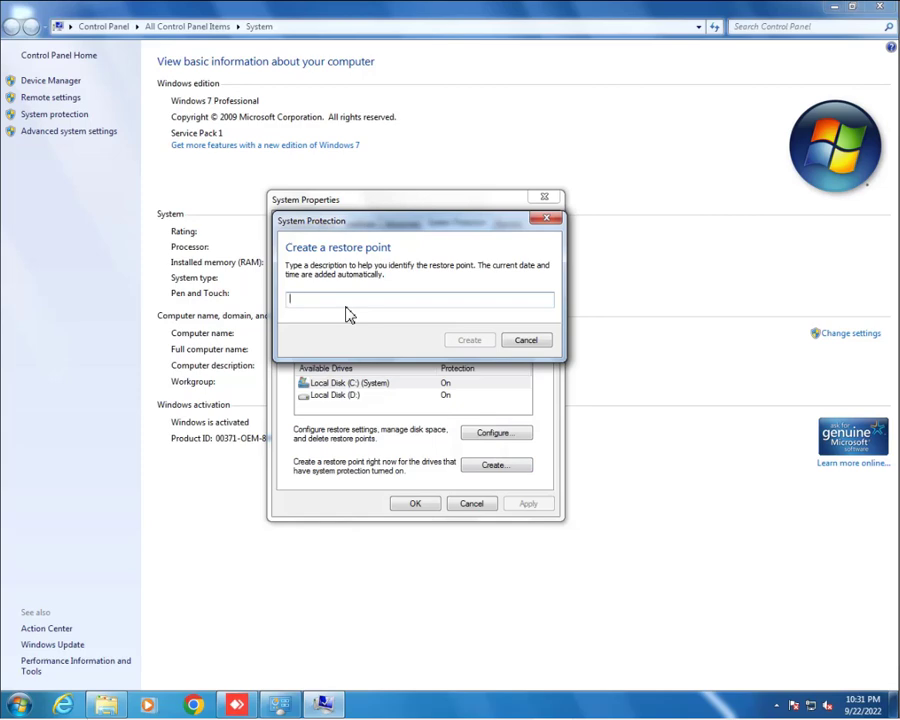
{"action": "type", "text": "22092022"}
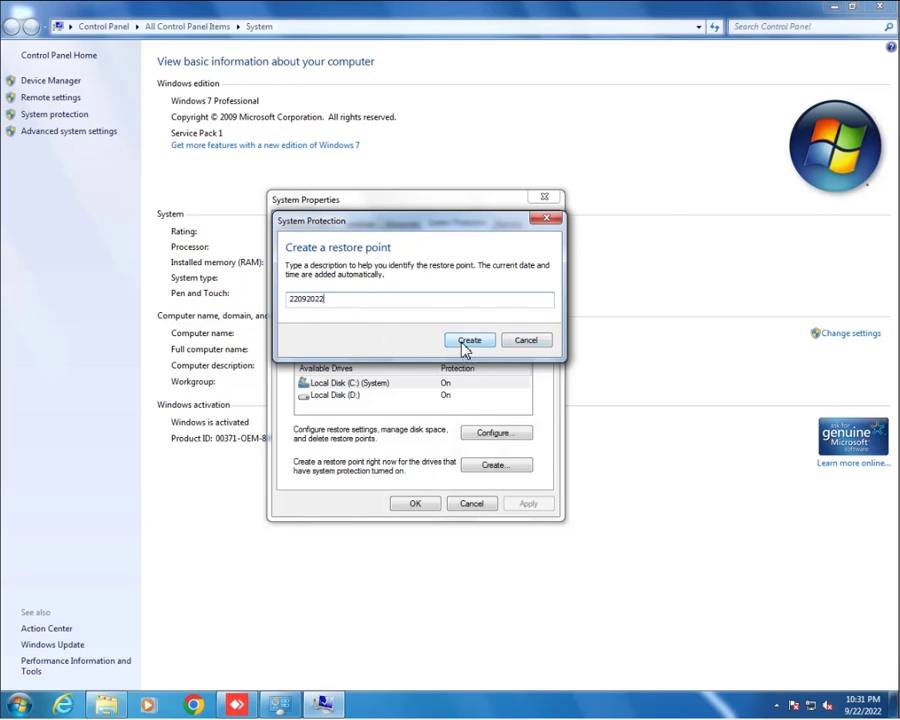
{"action": "left_click", "coordinate": [465, 343]}
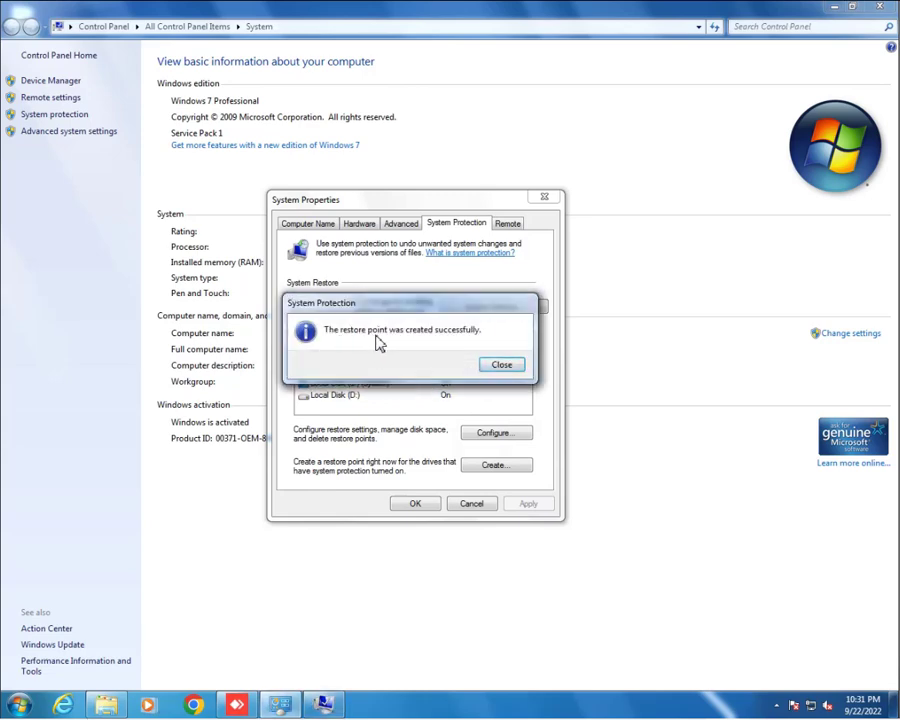
{"action": "left_click", "coordinate": [501, 365]}
{"action": "left_click", "coordinate": [415, 505]}
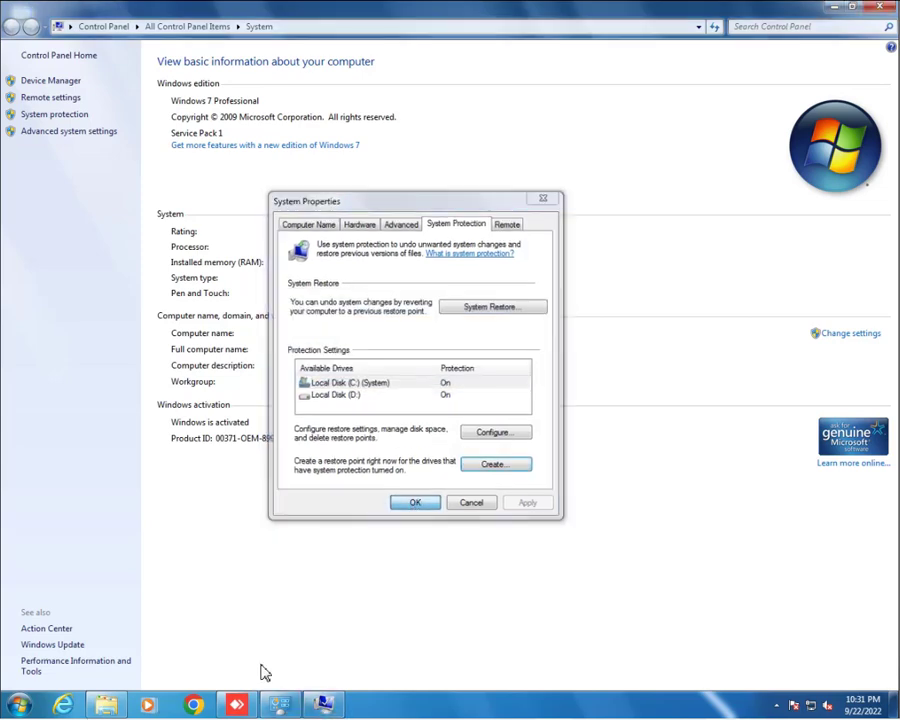
{"action": "left_click", "coordinate": [832, 10]}
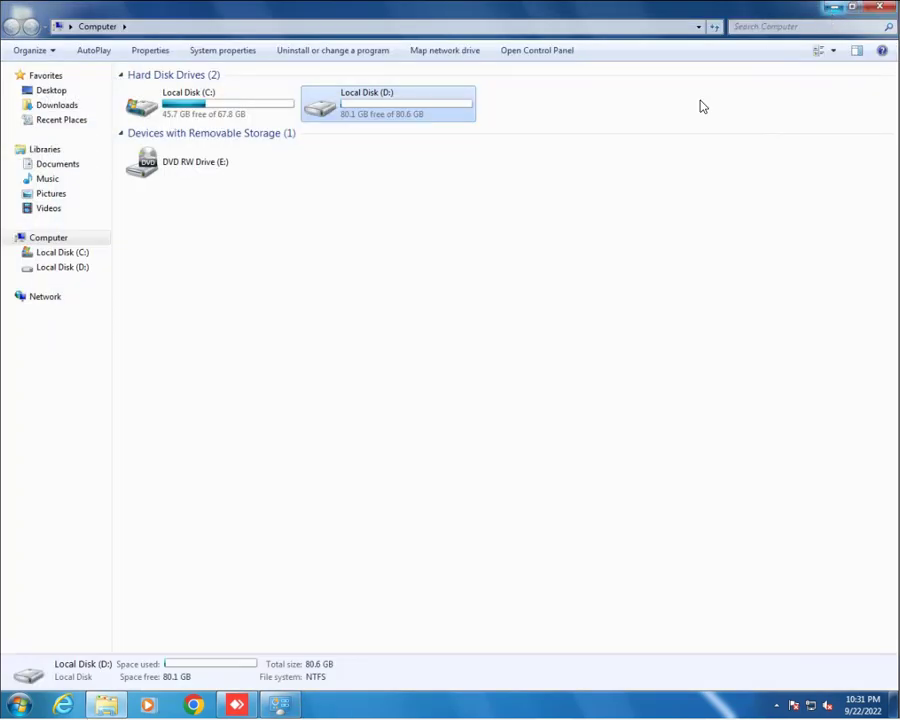
{"action": "right_click", "coordinate": [299, 200]}
{"action": "left_click", "coordinate": [325, 255]}
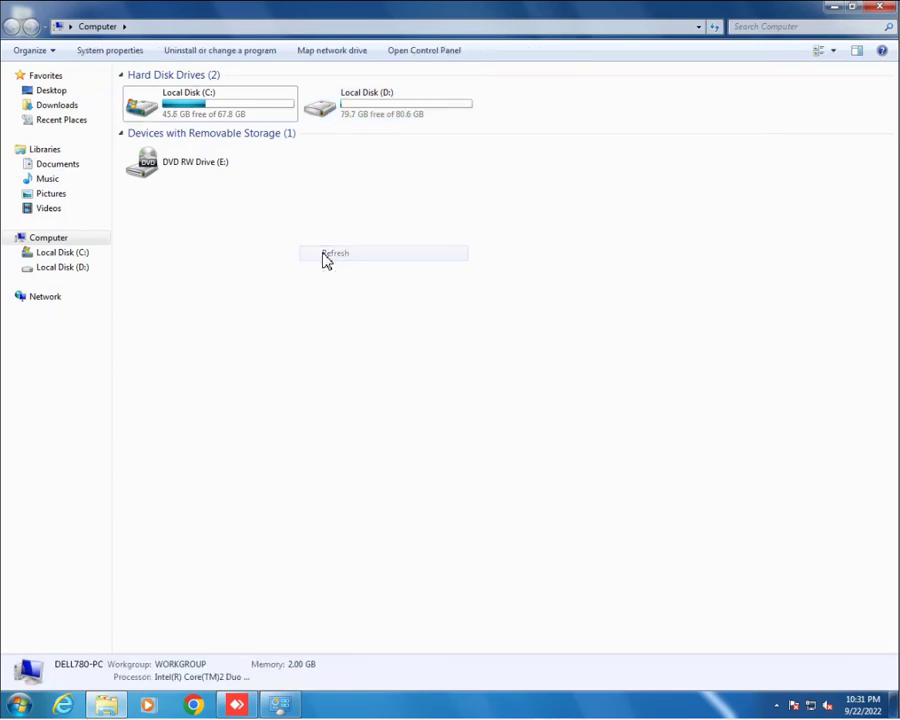
{"action": "left_click", "coordinate": [349, 112]}
{"action": "right_click", "coordinate": [352, 113]}
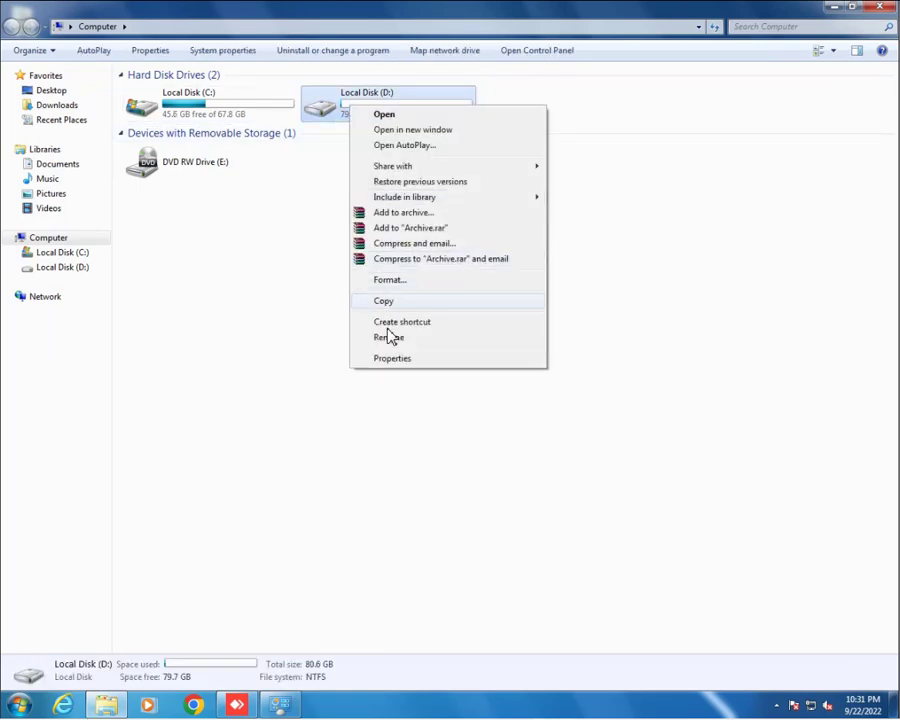
{"action": "left_click", "coordinate": [392, 360]}
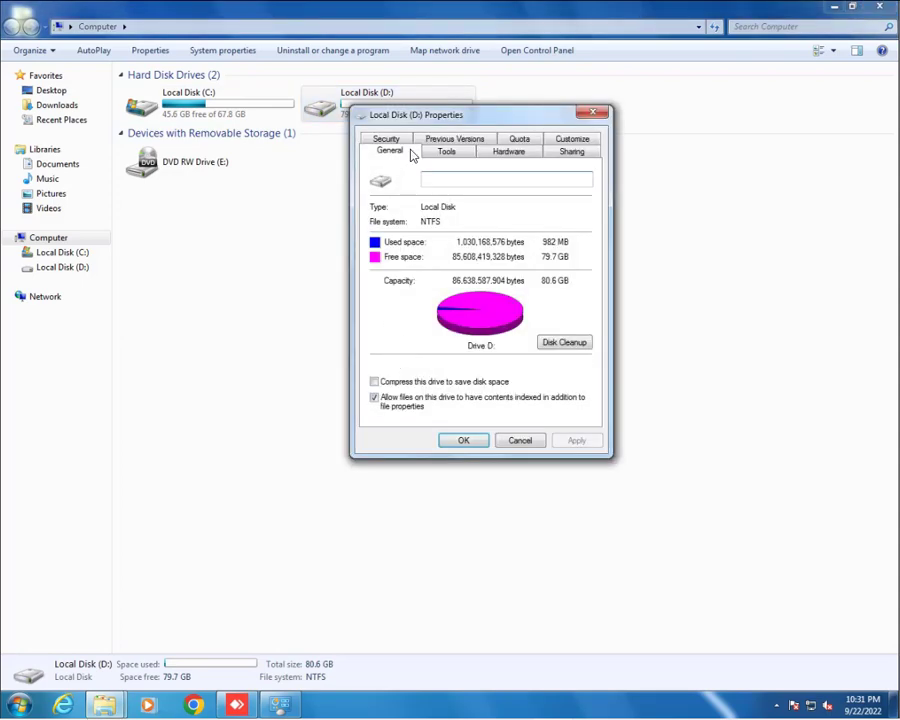
{"action": "left_click_drag", "start_coordinate": [424, 114], "coordinate": [256, 242]}
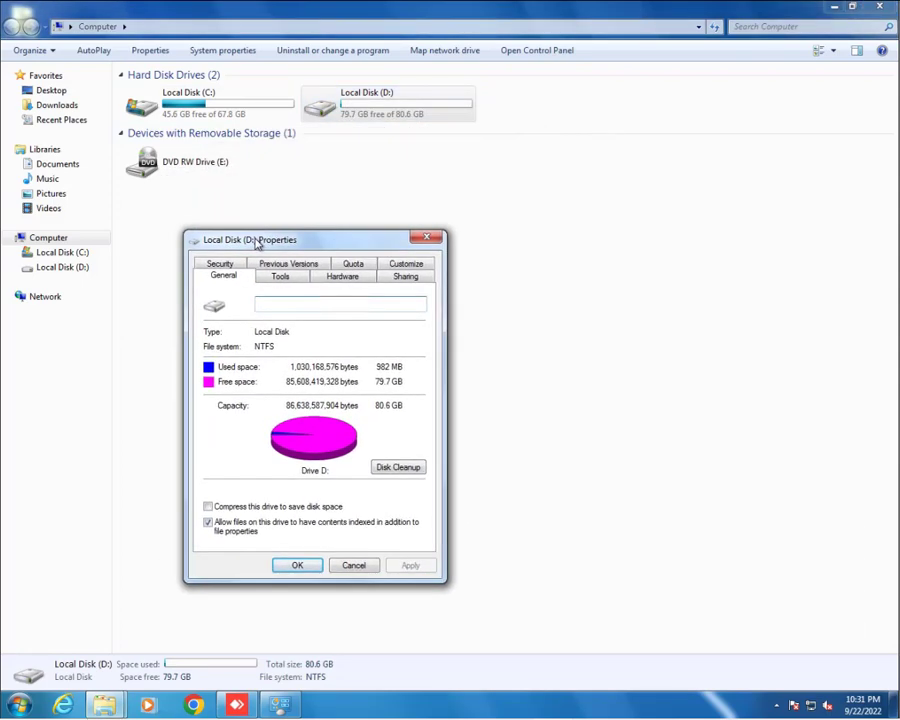
{"action": "left_click", "coordinate": [300, 268]}
{"action": "left_click", "coordinate": [275, 402]}
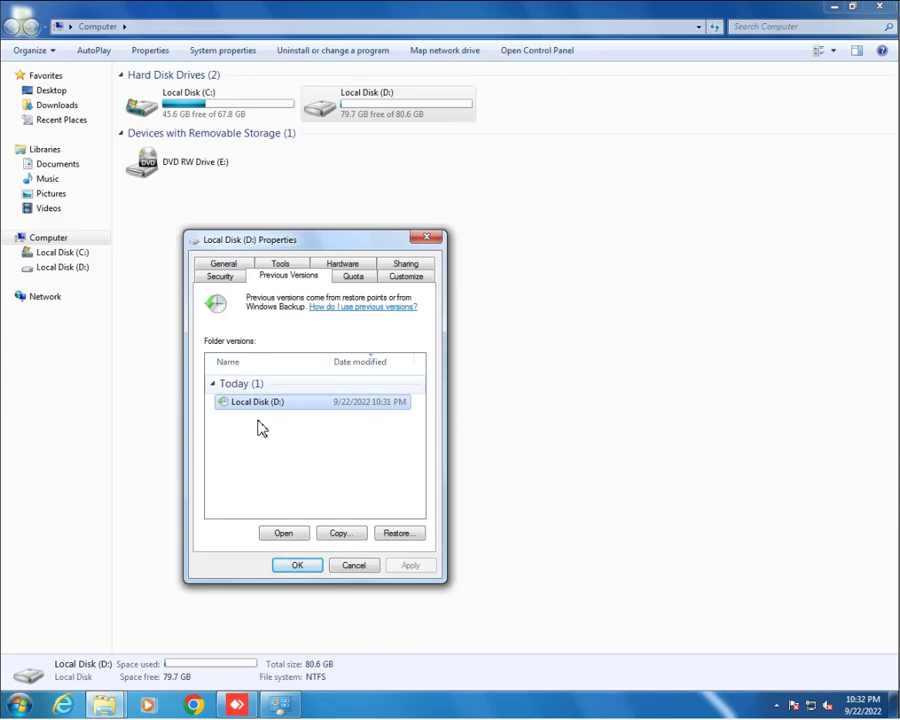
{"action": "left_click", "coordinate": [353, 565]}
Open drive D:, delete the Test folder to the Recycle Bin, and close the window.
{"action": "left_click", "coordinate": [346, 346]}
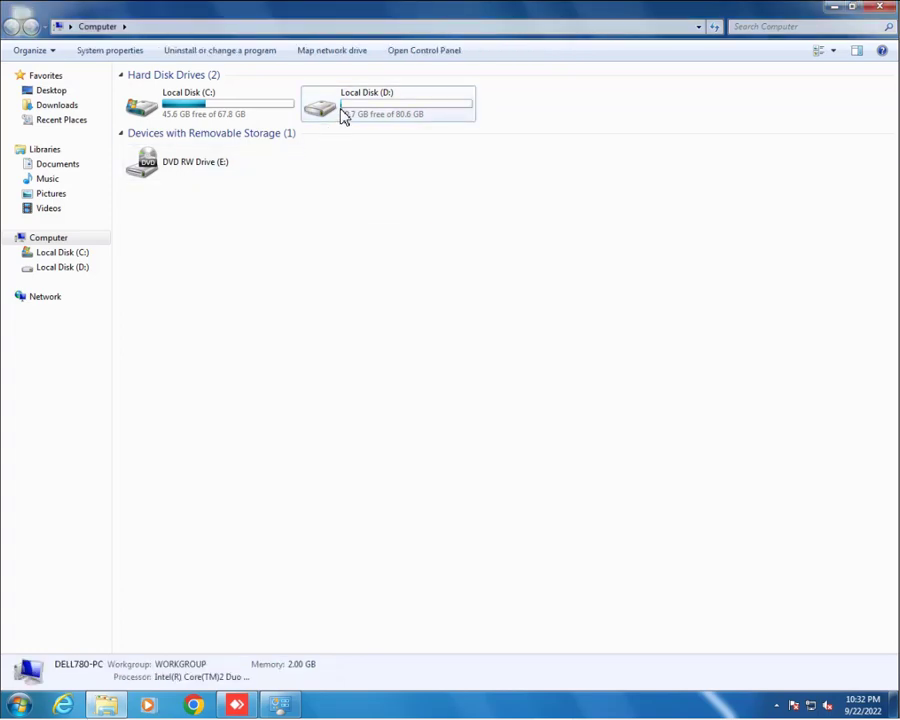
{"action": "double_click", "coordinate": [343, 116]}
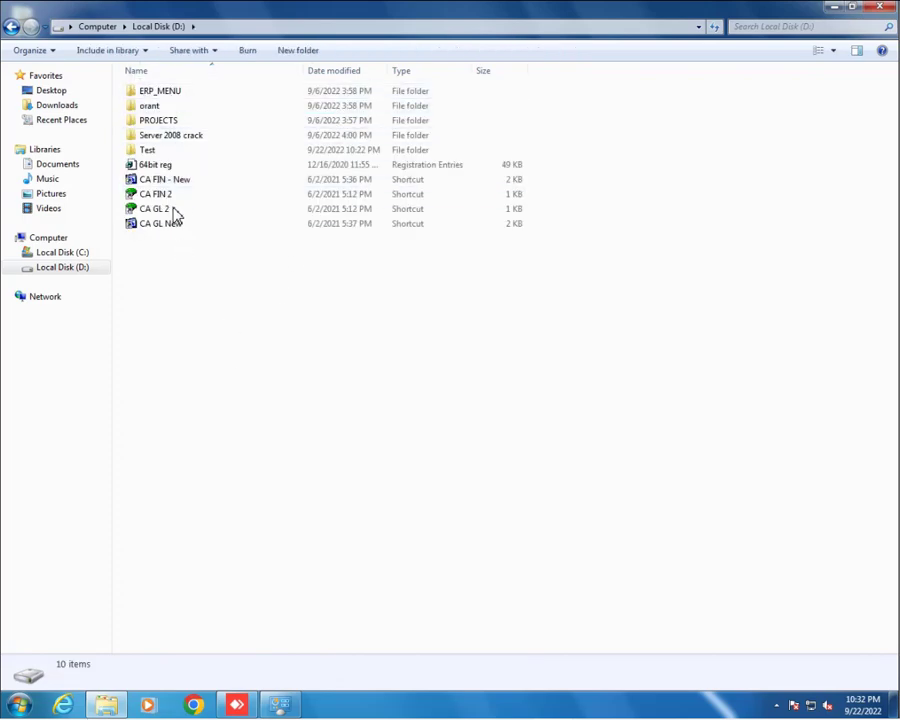
{"action": "left_click", "coordinate": [146, 150]}
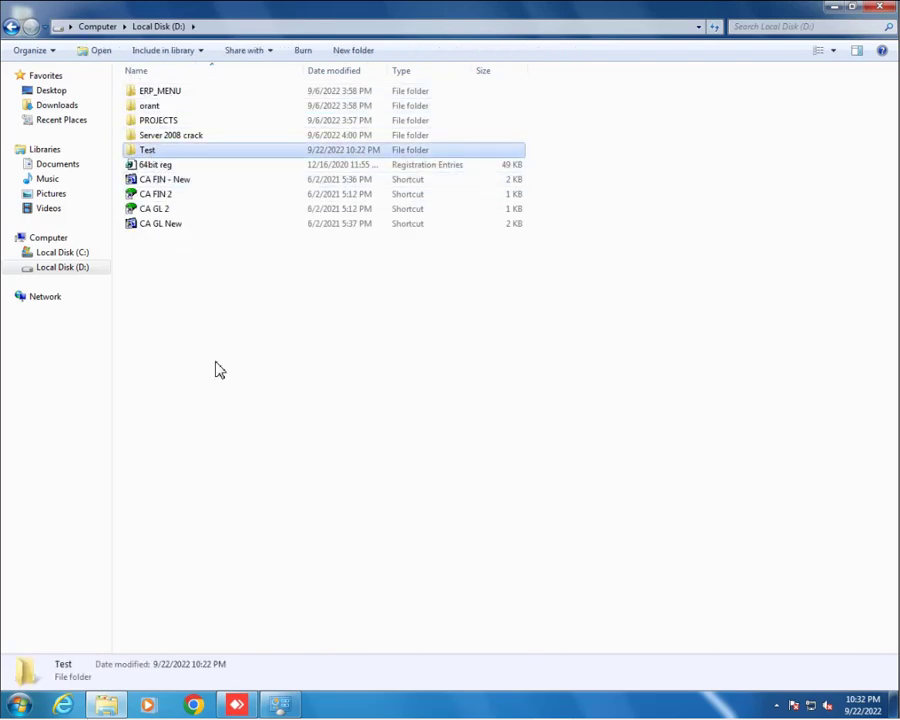
{"action": "key", "text": "Delete"}
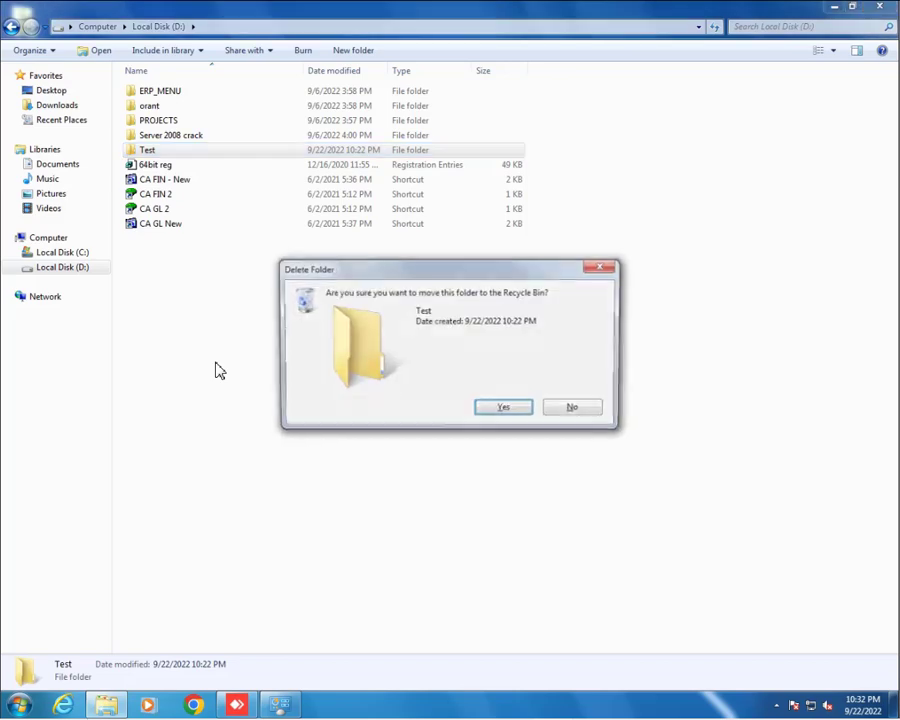
{"action": "left_click", "coordinate": [493, 412]}
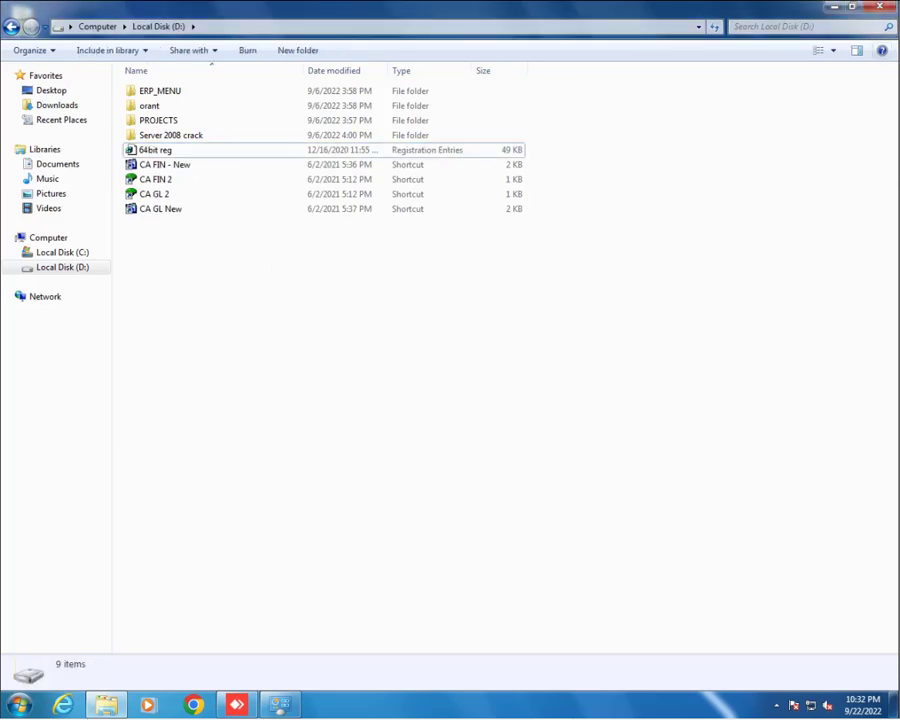
{"action": "left_click", "coordinate": [885, 12]}
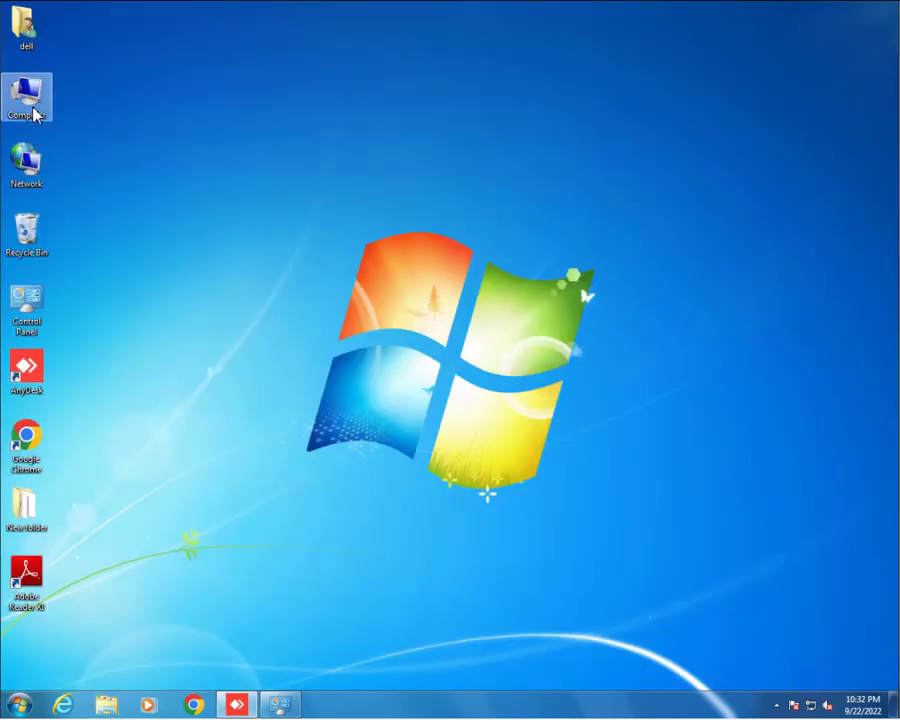
In D:'s Previous Versions, browse the 9/22/2022 10:31 PM restore point, which still contains Test.
{"action": "double_click", "coordinate": [30, 108]}
{"action": "right_click", "coordinate": [338, 112]}
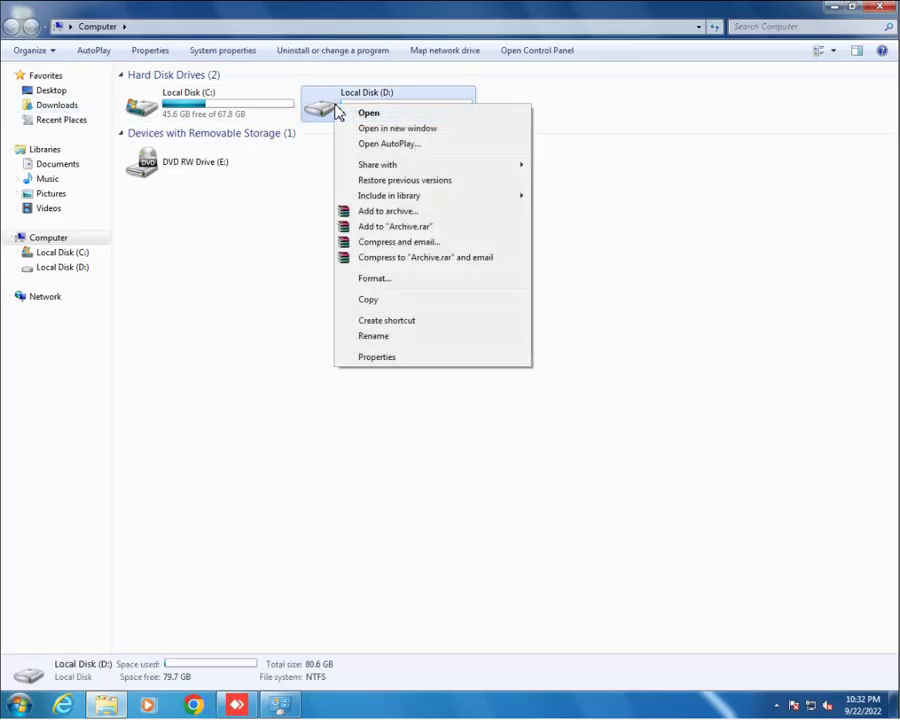
{"action": "left_click", "coordinate": [372, 355]}
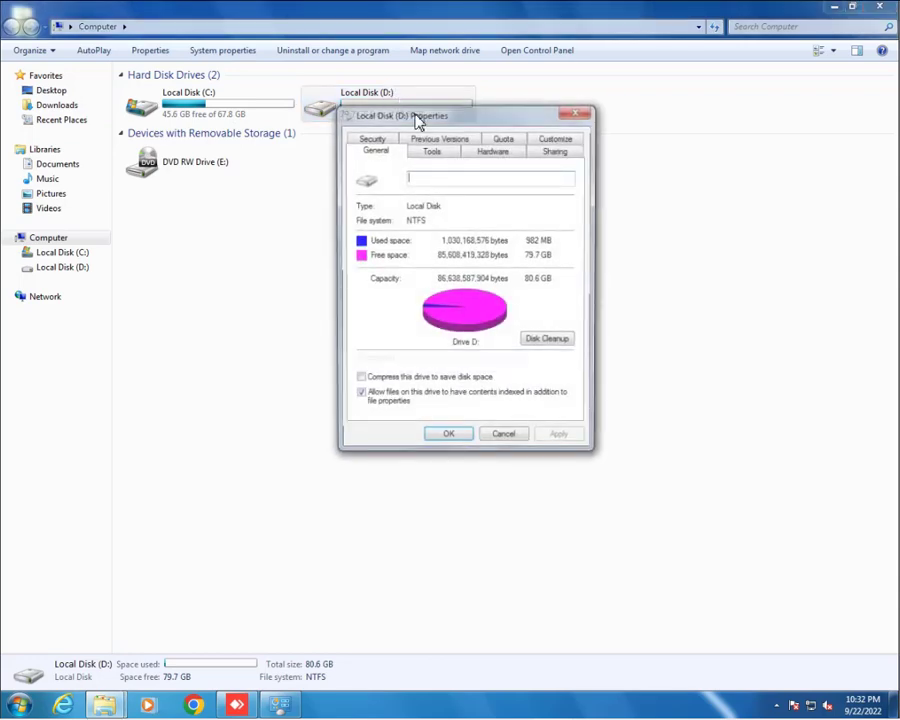
{"action": "left_click_drag", "start_coordinate": [418, 124], "coordinate": [256, 225]}
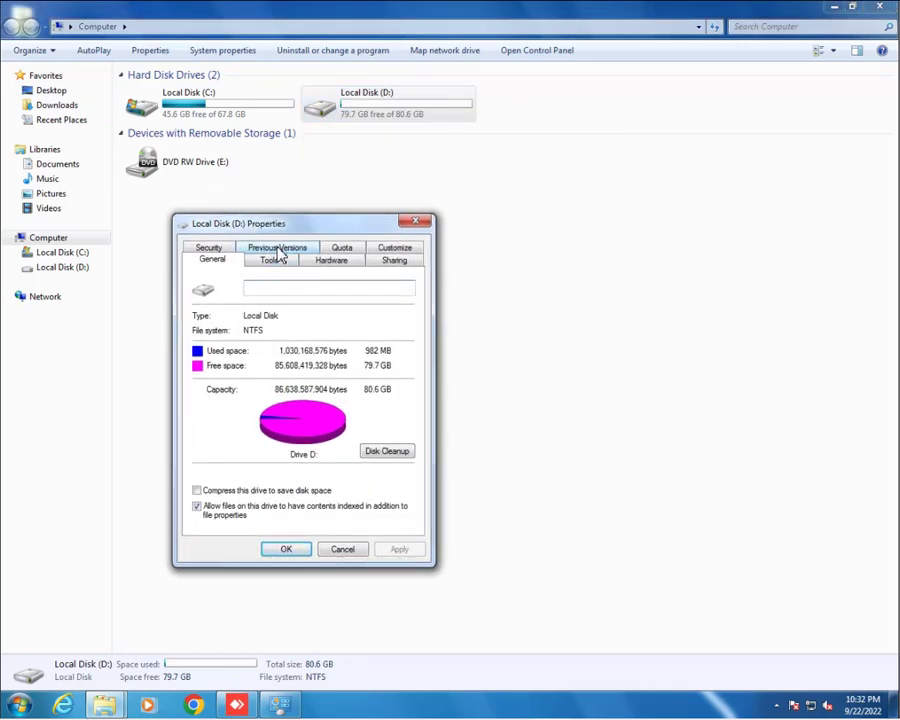
{"action": "left_click", "coordinate": [282, 250]}
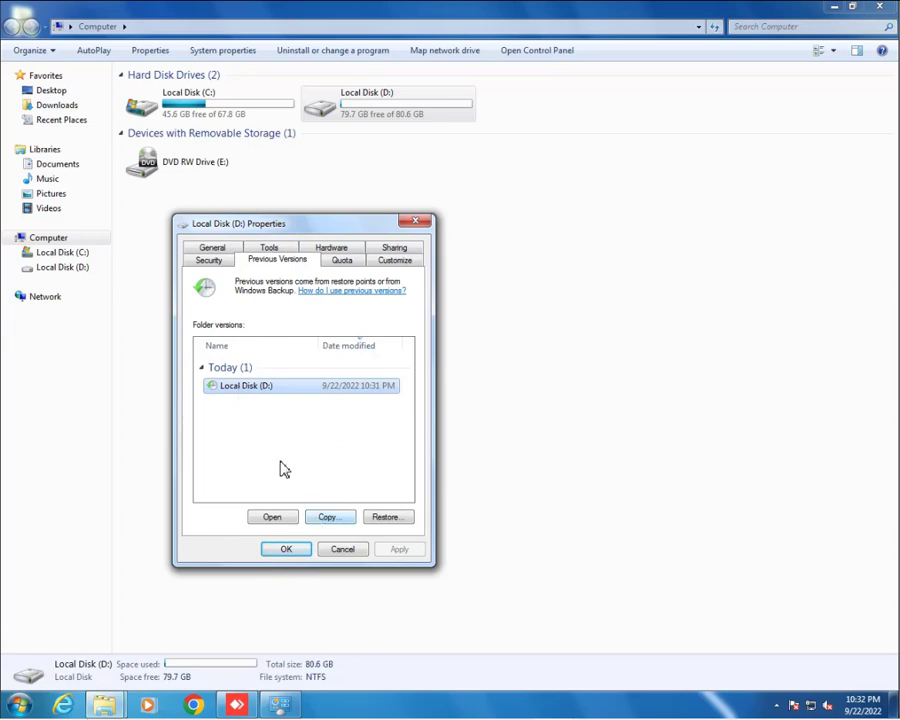
{"action": "left_click", "coordinate": [249, 388]}
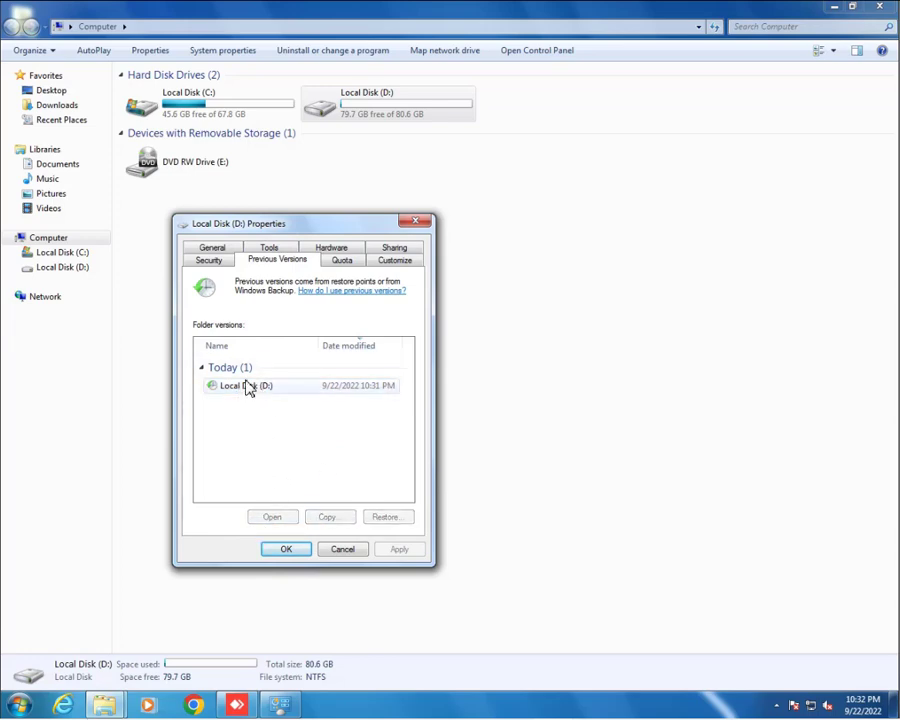
{"action": "left_click", "coordinate": [274, 520]}
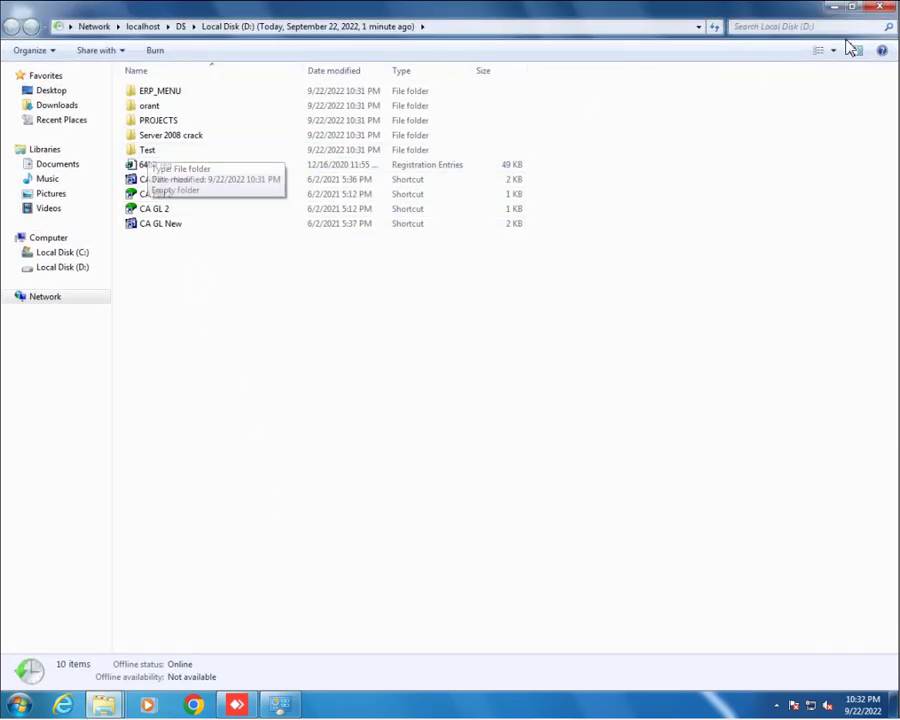
{"action": "left_click", "coordinate": [834, 7]}
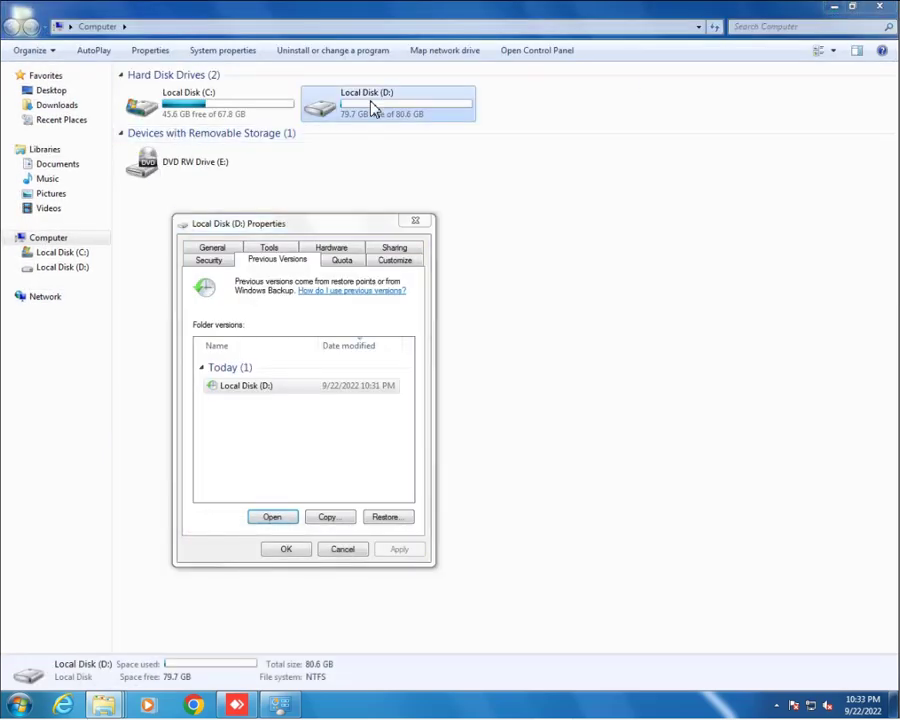
{"action": "double_click", "coordinate": [370, 110]}
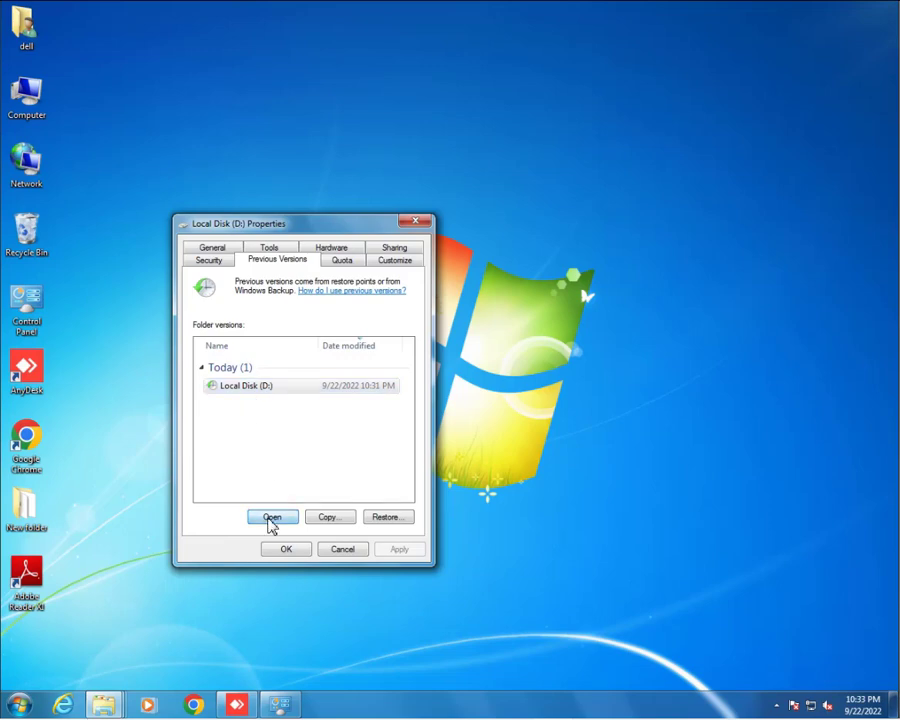
Copy the Test folder from D:'s 10:31 PM restore point and paste it onto the desktop.
{"action": "left_click", "coordinate": [271, 517]}
{"action": "left_click", "coordinate": [231, 296]}
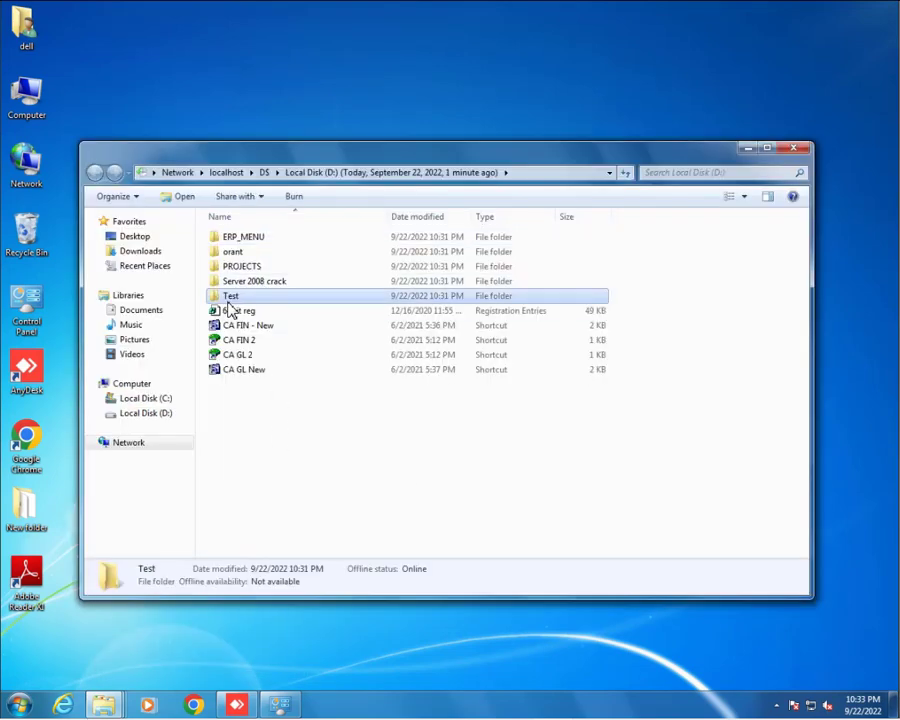
{"action": "right_click", "coordinate": [230, 309]}
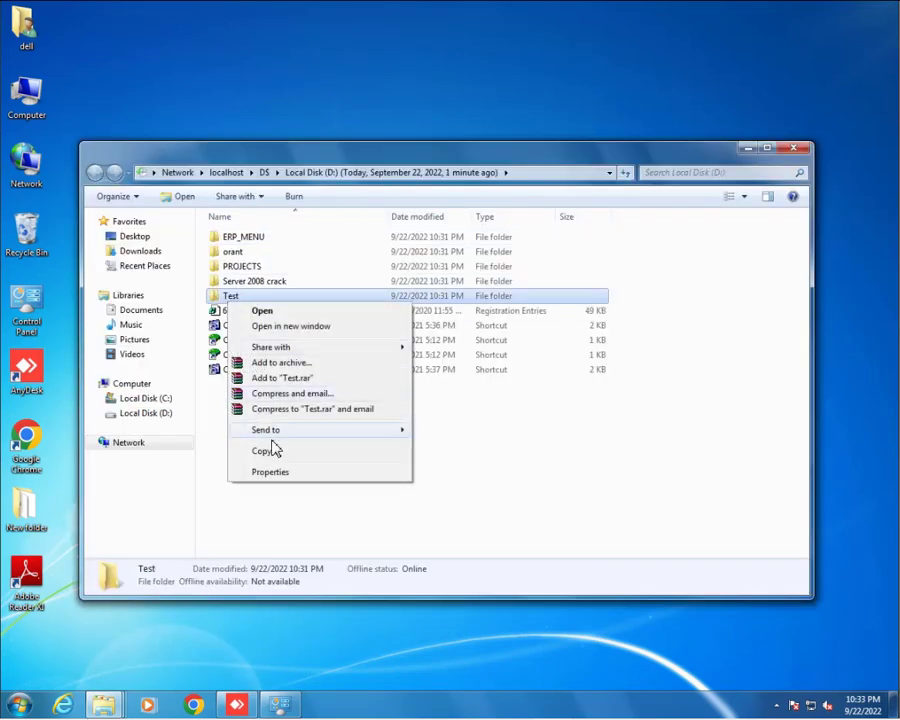
{"action": "mouse_move", "coordinate": [274, 437]}
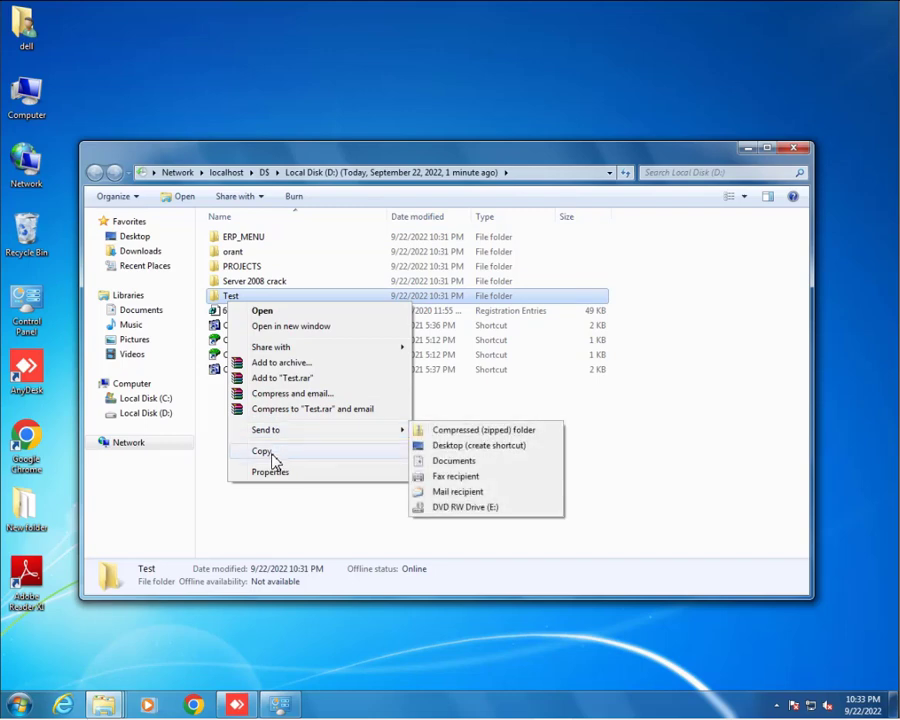
{"action": "left_click", "coordinate": [280, 450]}
{"action": "right_click", "coordinate": [184, 52]}
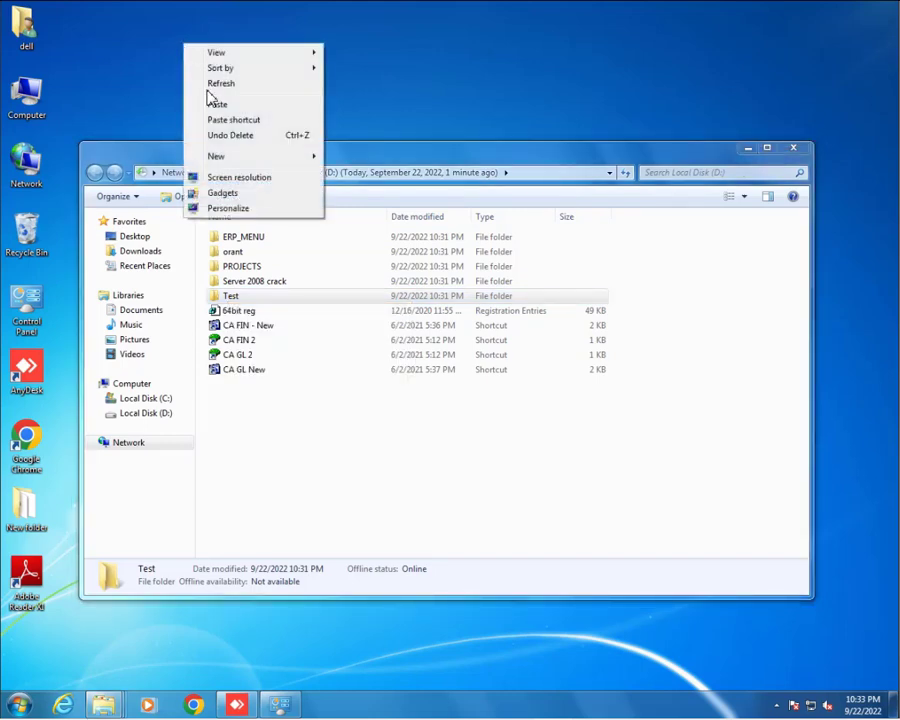
{"action": "left_click", "coordinate": [221, 106]}
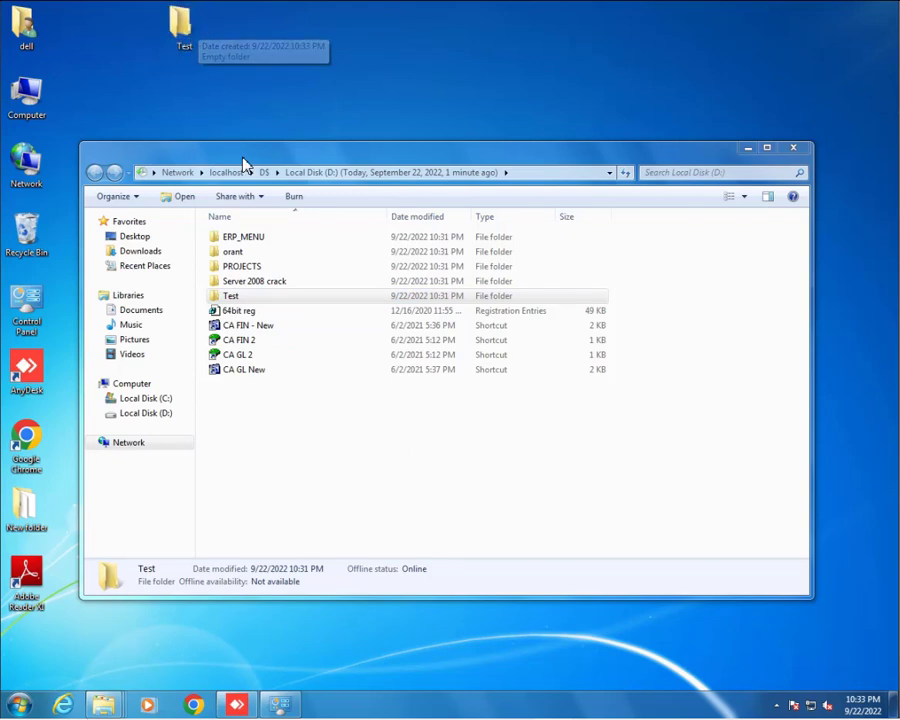
{"action": "left_click_drag", "start_coordinate": [245, 157], "coordinate": [248, 114]}
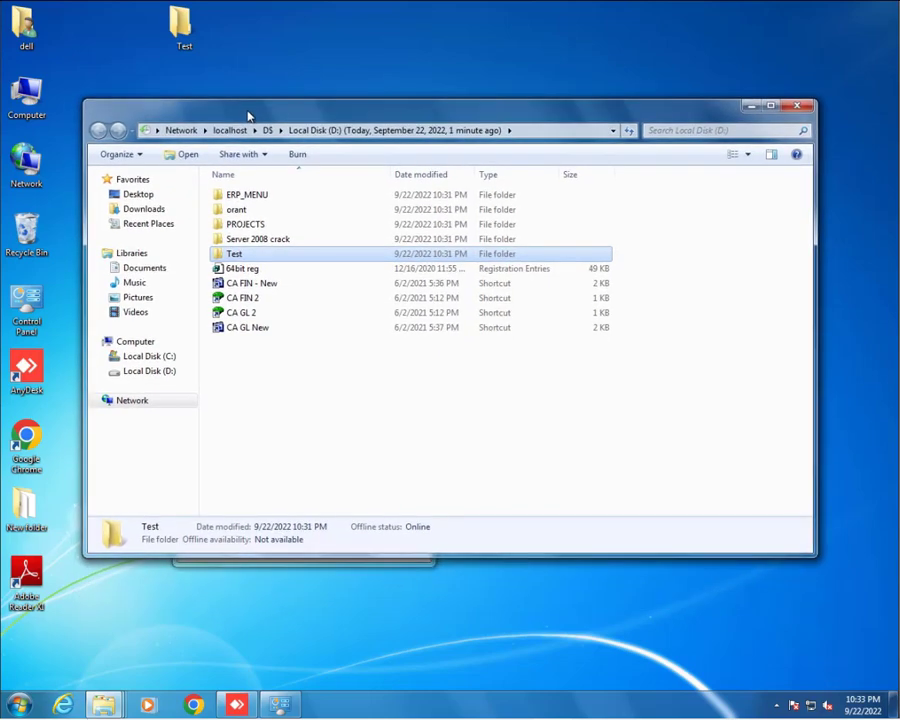
Review Local Disk (D:) properties once more, close them, and minimise the Computer window.
{"action": "left_click", "coordinate": [146, 350]}
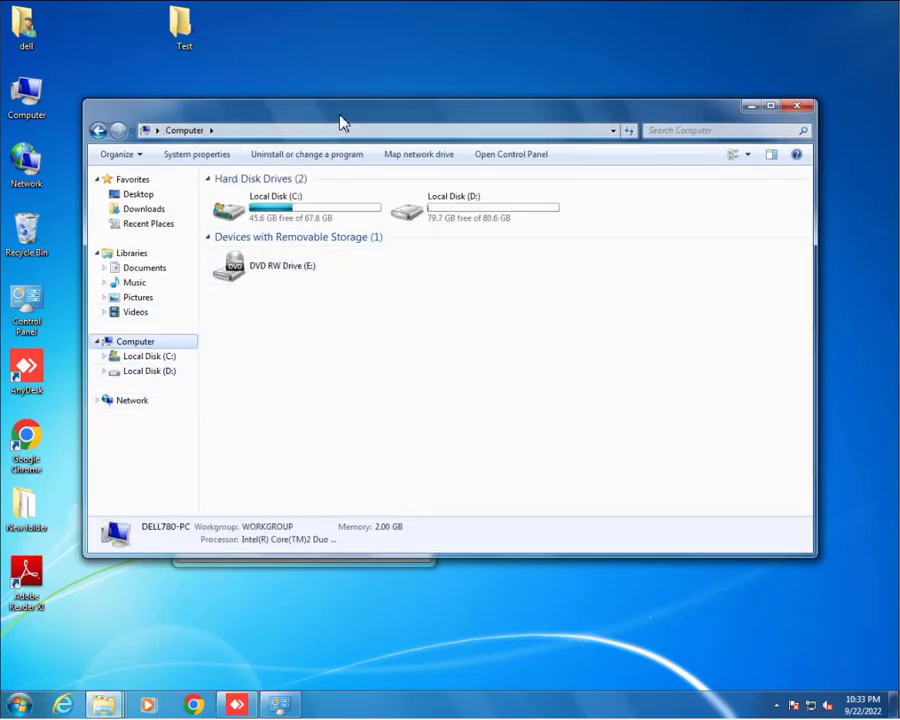
{"action": "left_click_drag", "start_coordinate": [342, 121], "coordinate": [362, 285]}
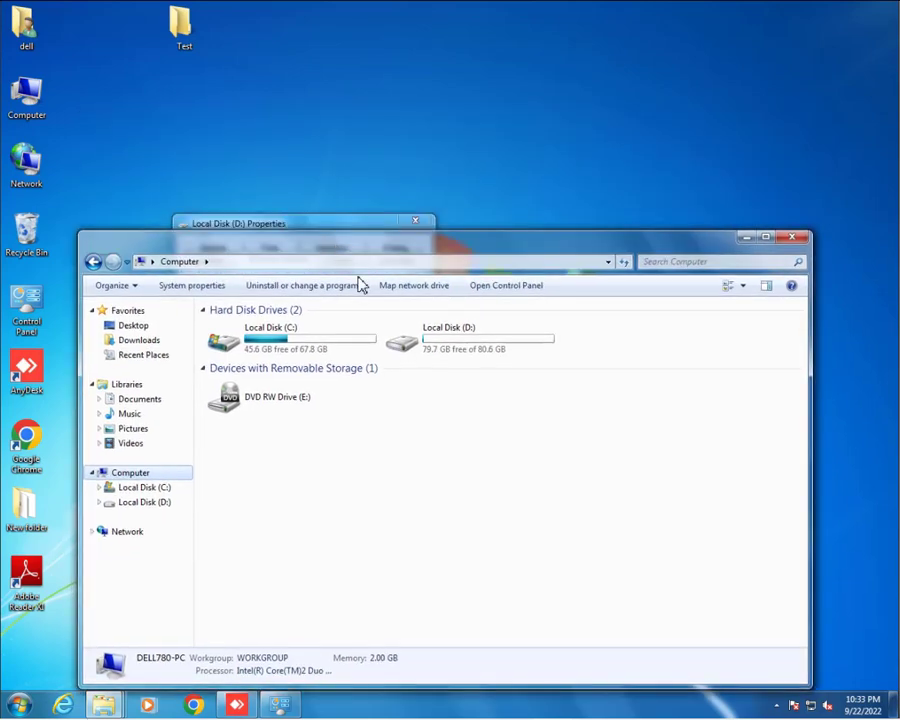
{"action": "right_click", "coordinate": [428, 342]}
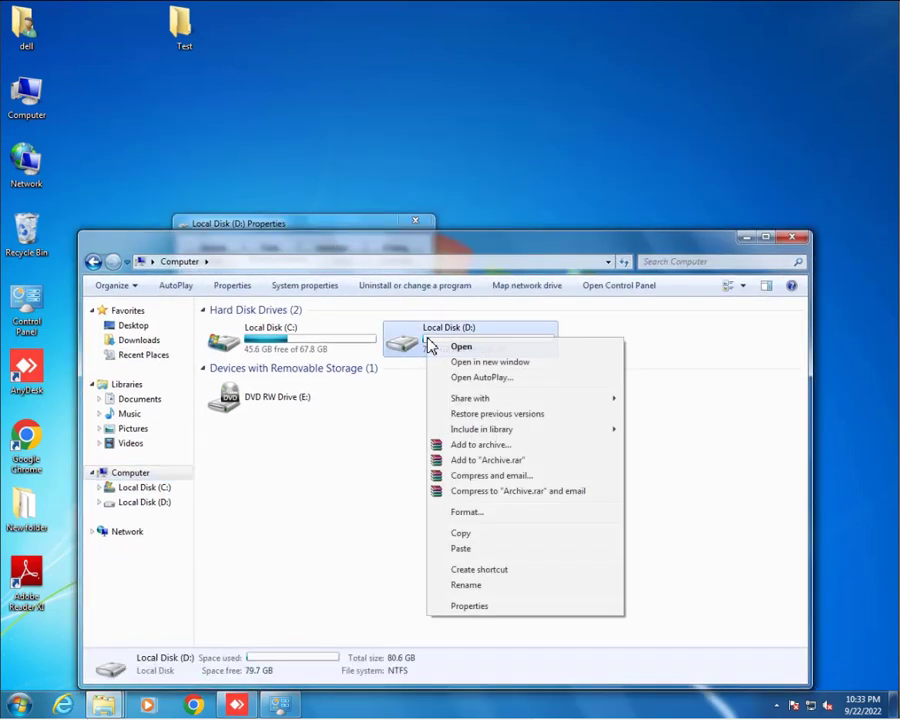
{"action": "left_click", "coordinate": [468, 607]}
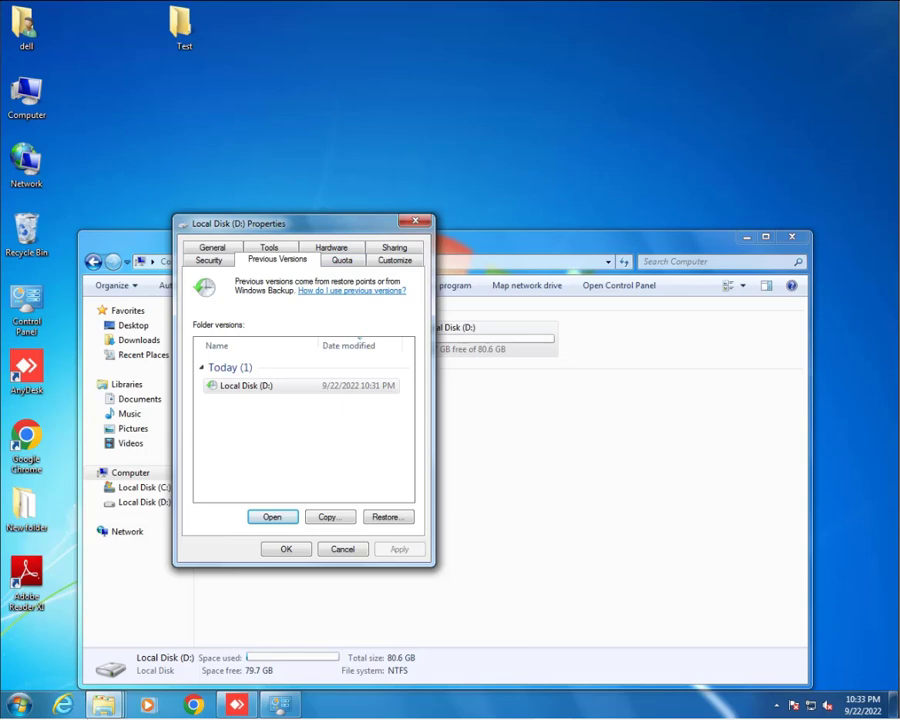
{"action": "left_click_drag", "start_coordinate": [332, 232], "coordinate": [490, 290]}
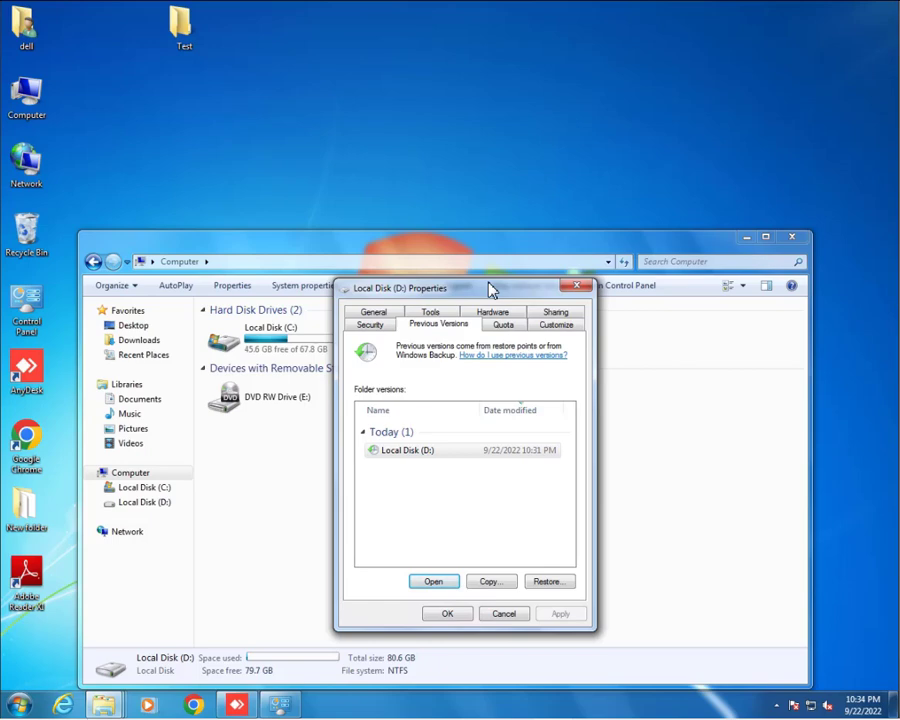
{"action": "left_click", "coordinate": [585, 292]}
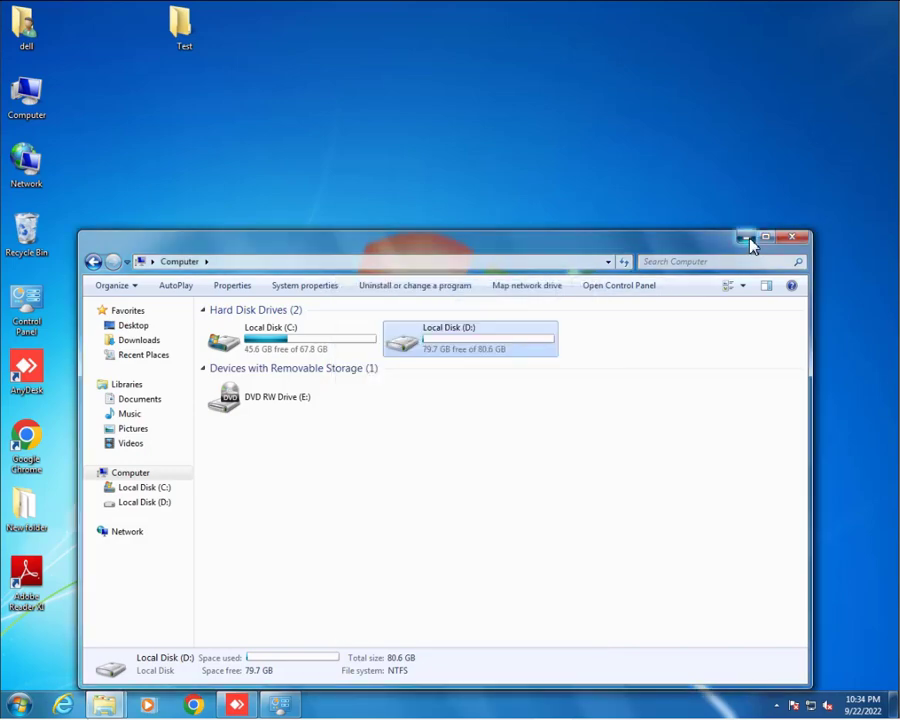
{"action": "left_click", "coordinate": [745, 238]}
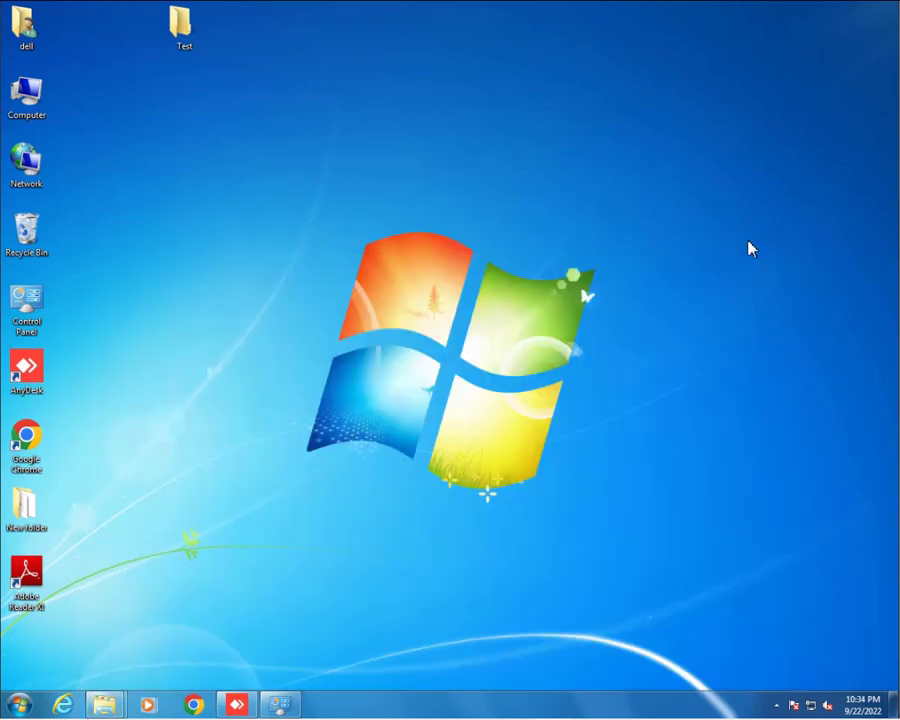